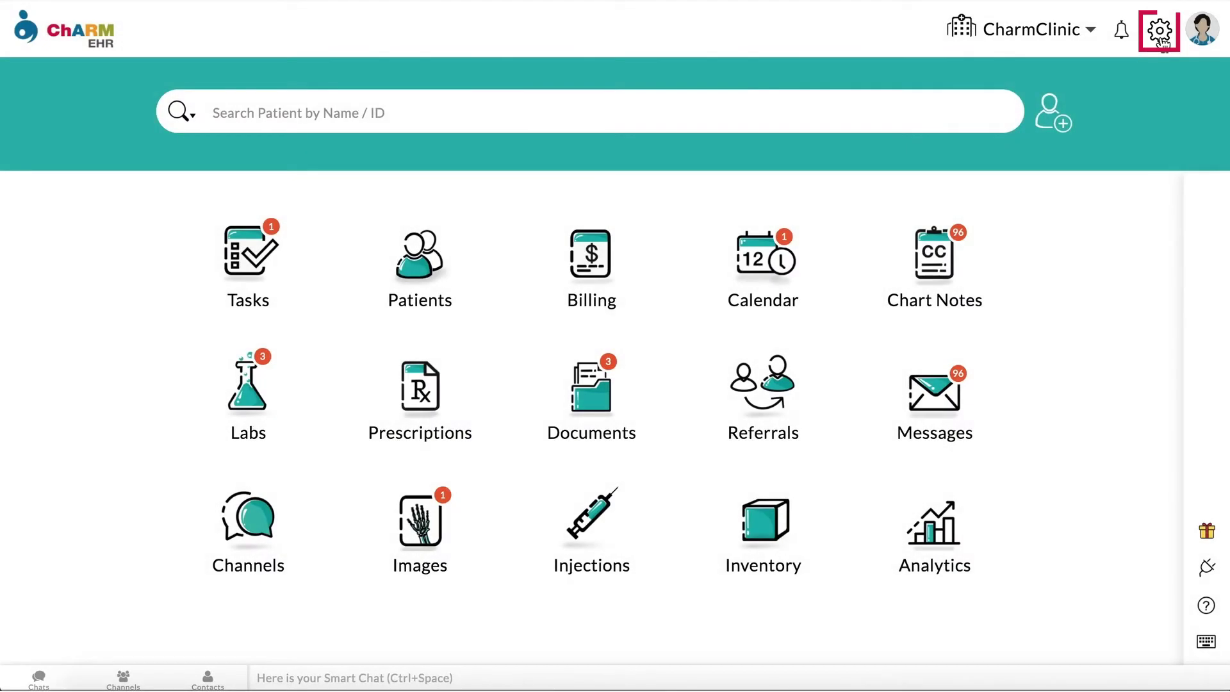
Step: Preview the MSISQ-19 questionnaire in the ChARM Library, then import it into the practice
click(1161, 32)
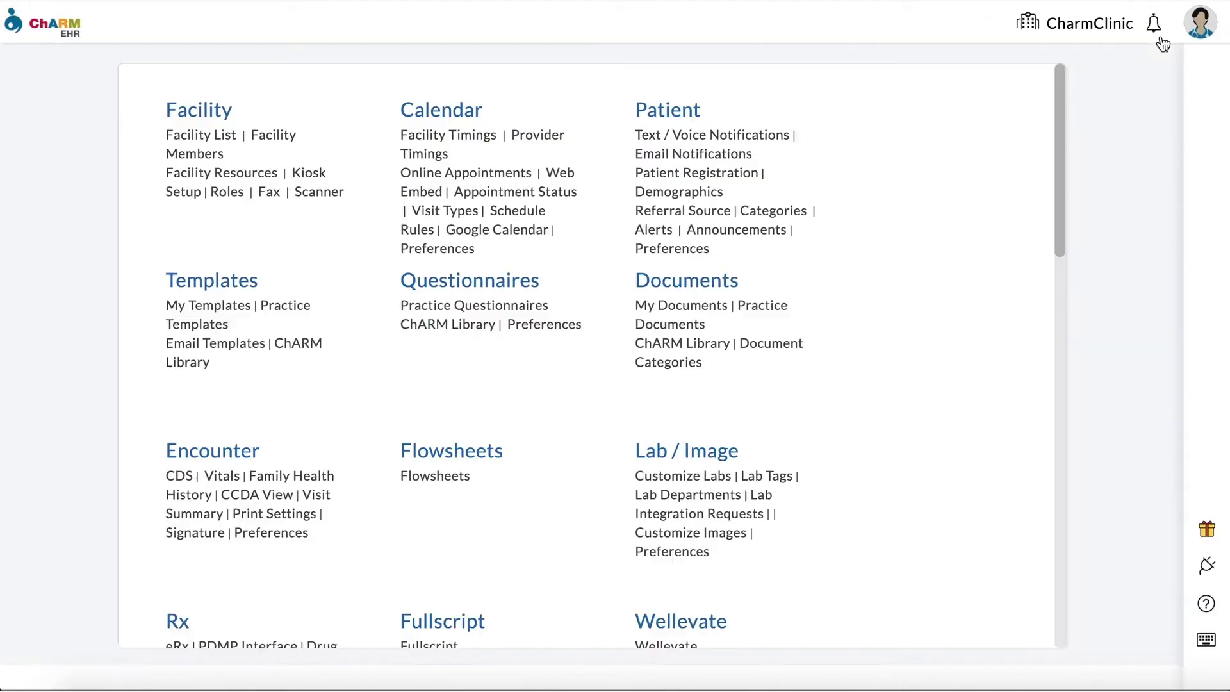
click(480, 329)
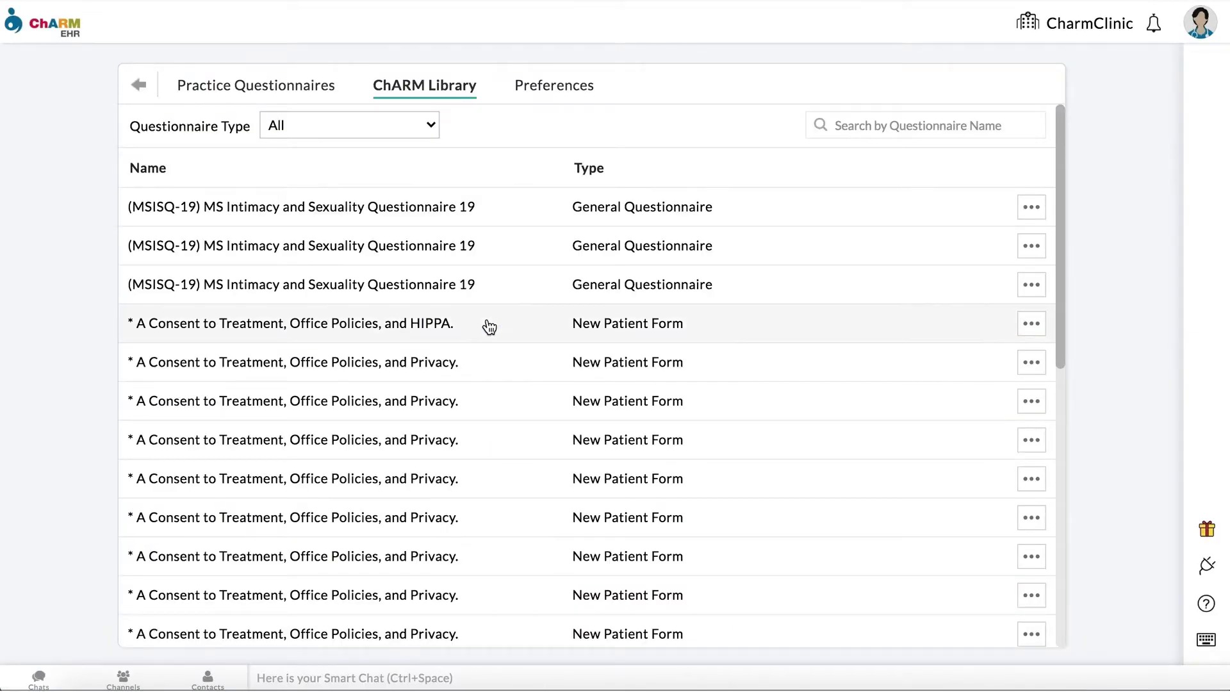
click(1039, 248)
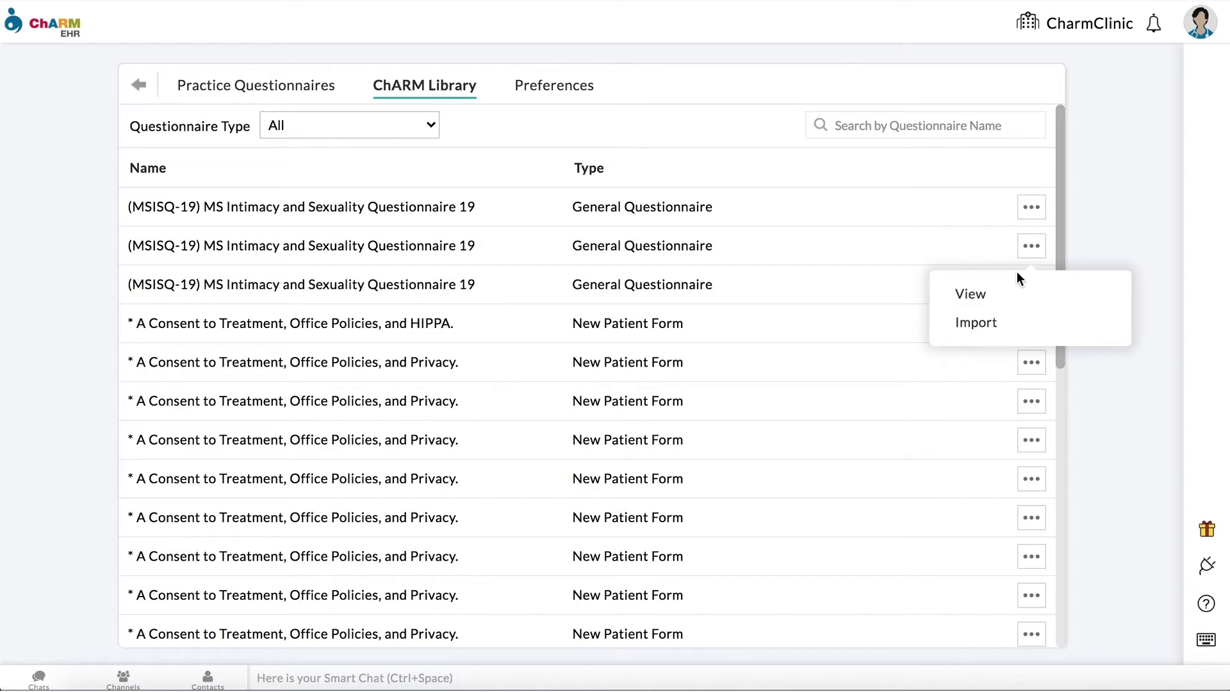
click(1009, 292)
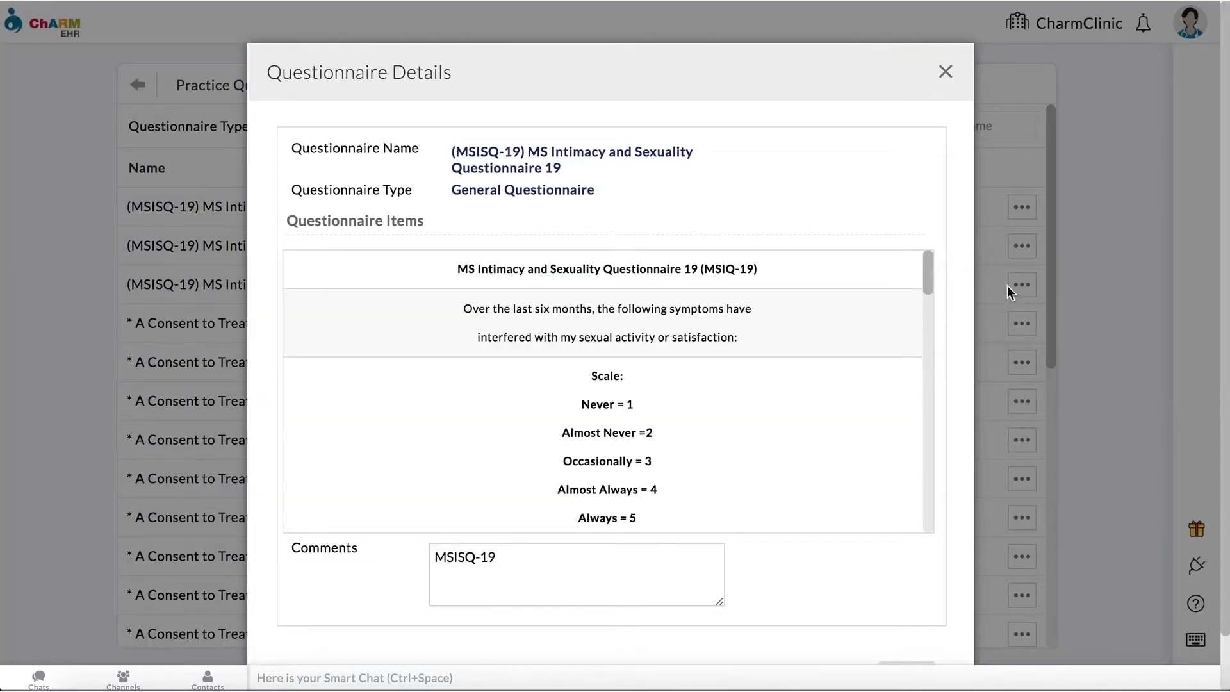
click(946, 71)
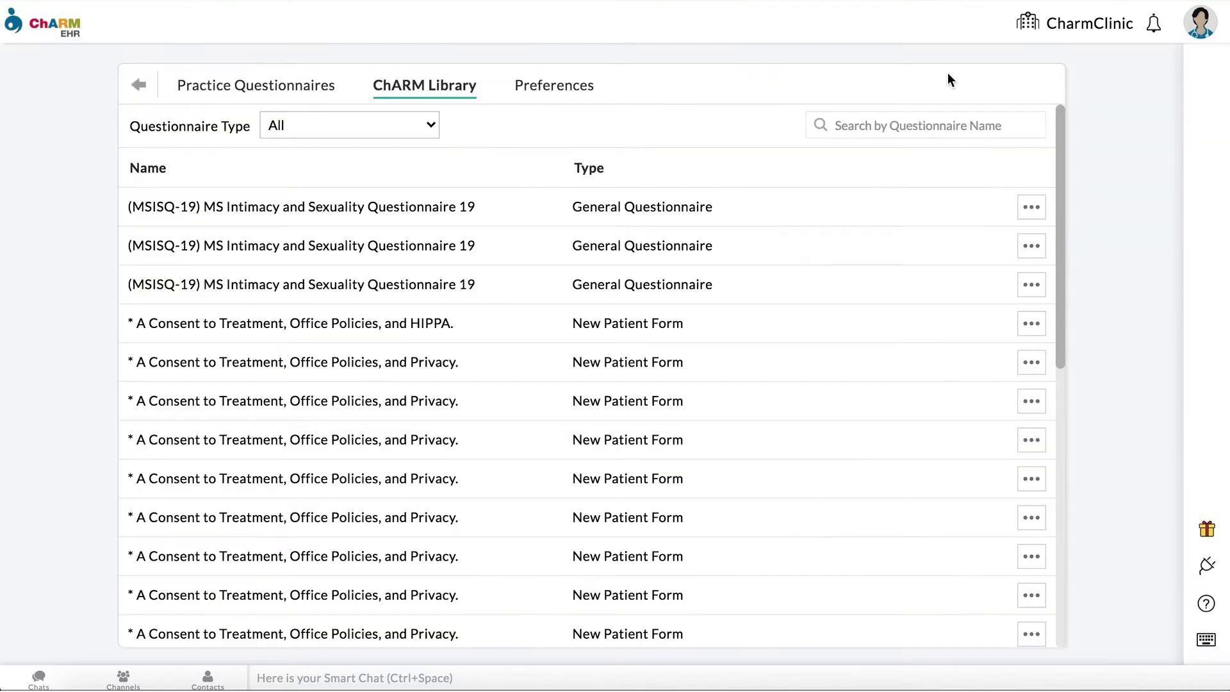
click(1032, 250)
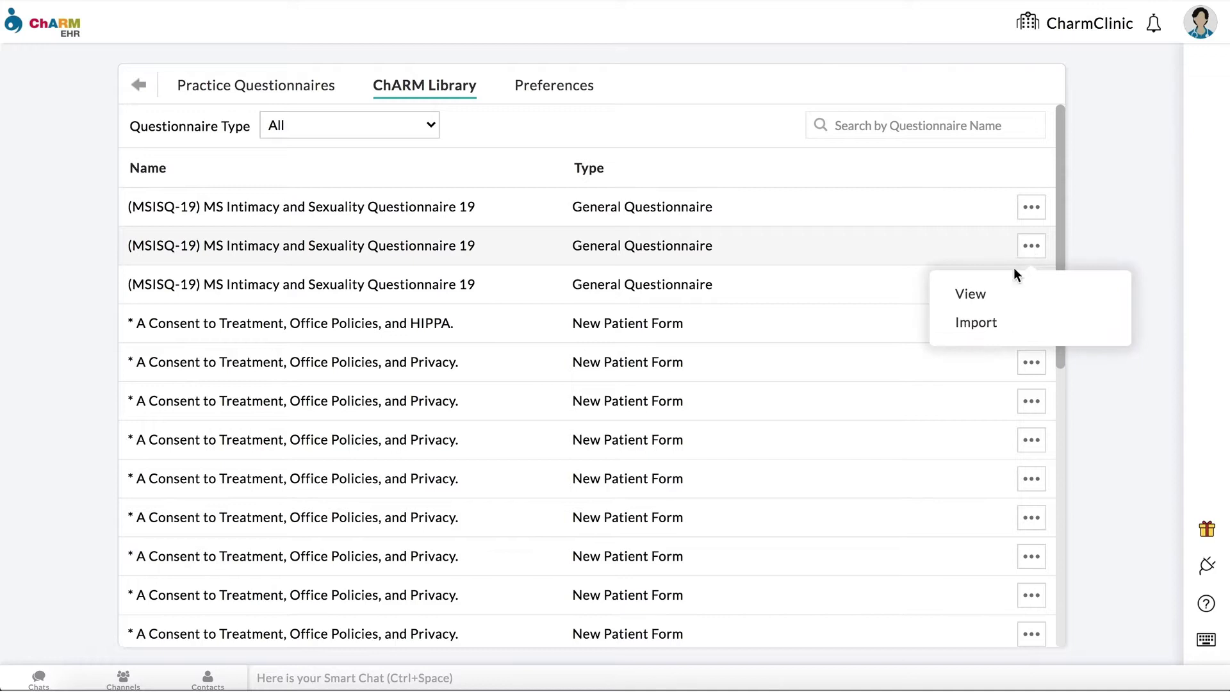
click(1001, 324)
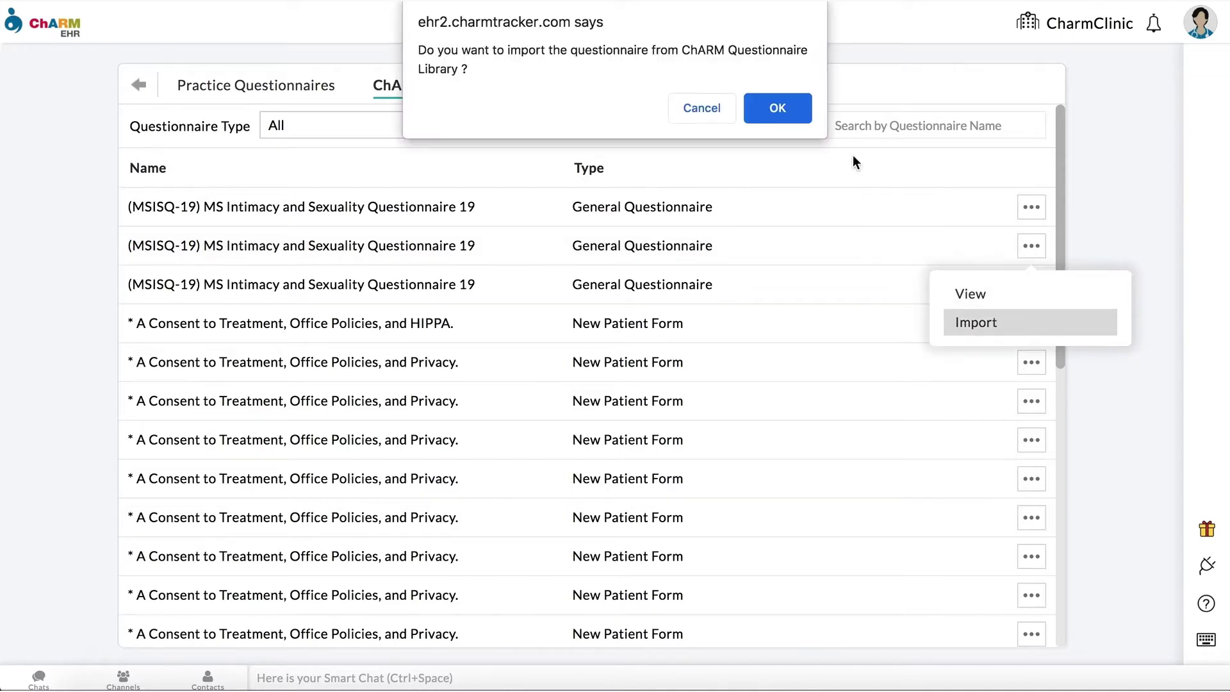
click(786, 110)
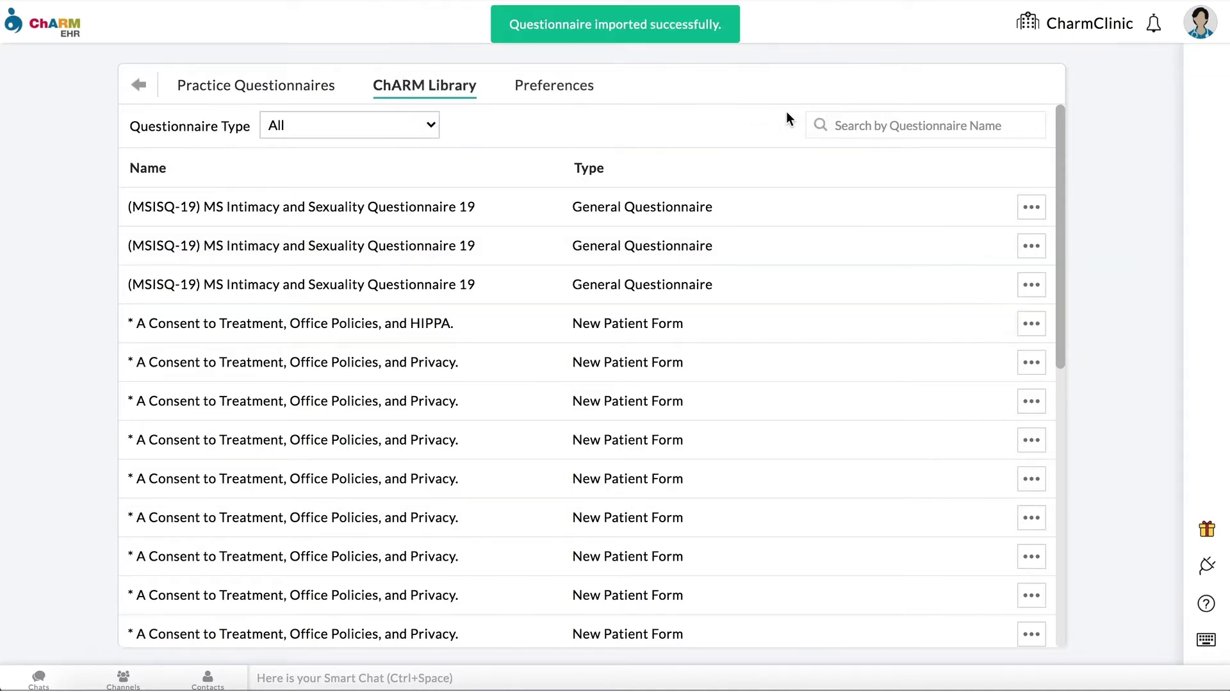
Step: Check the imported MSISQ-19 in Practice Questionnaires and begin a new questionnaire
click(321, 87)
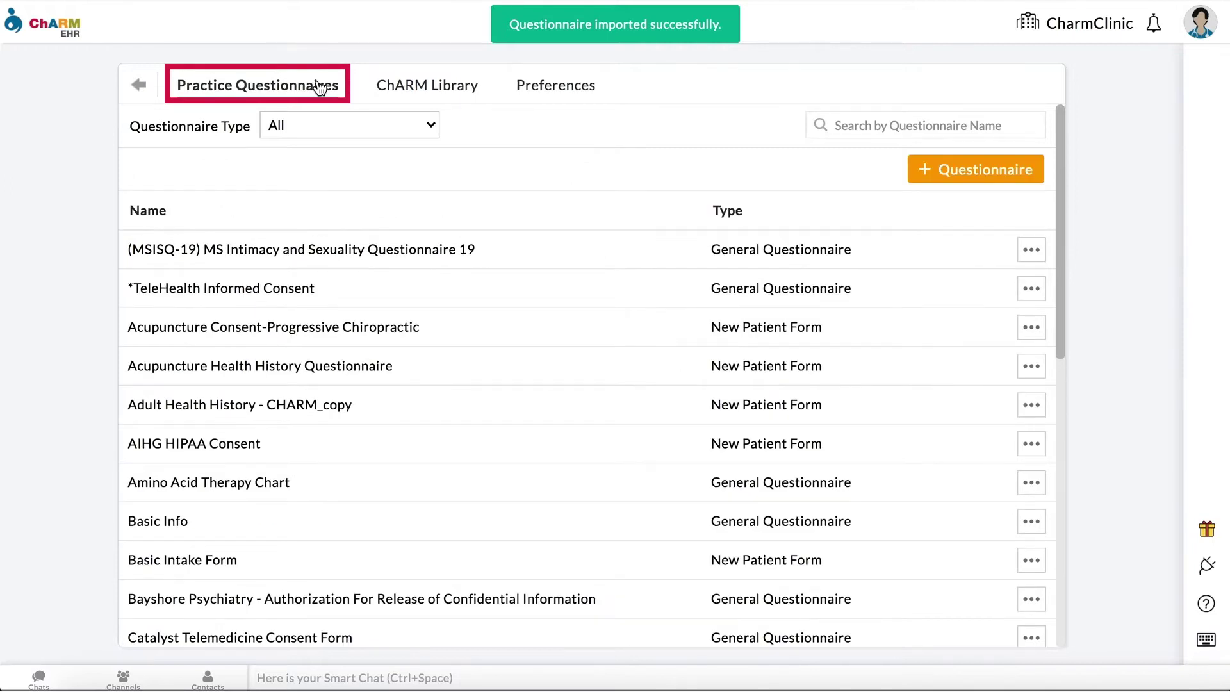
click(1030, 252)
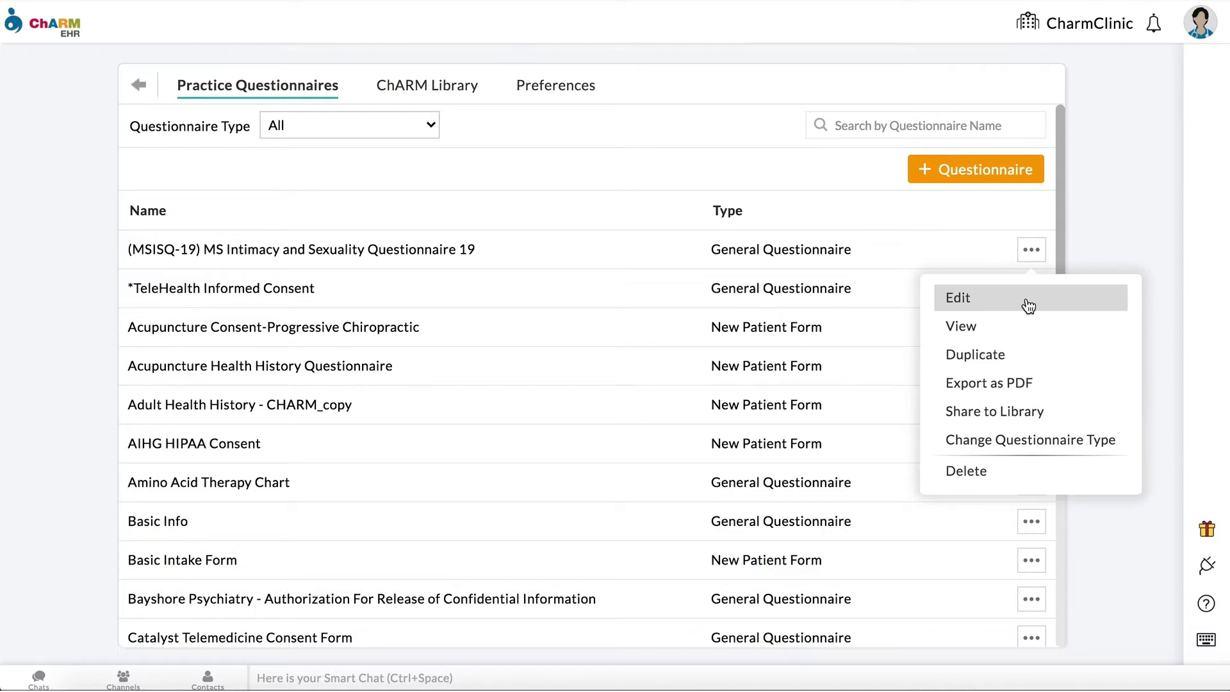
click(1021, 214)
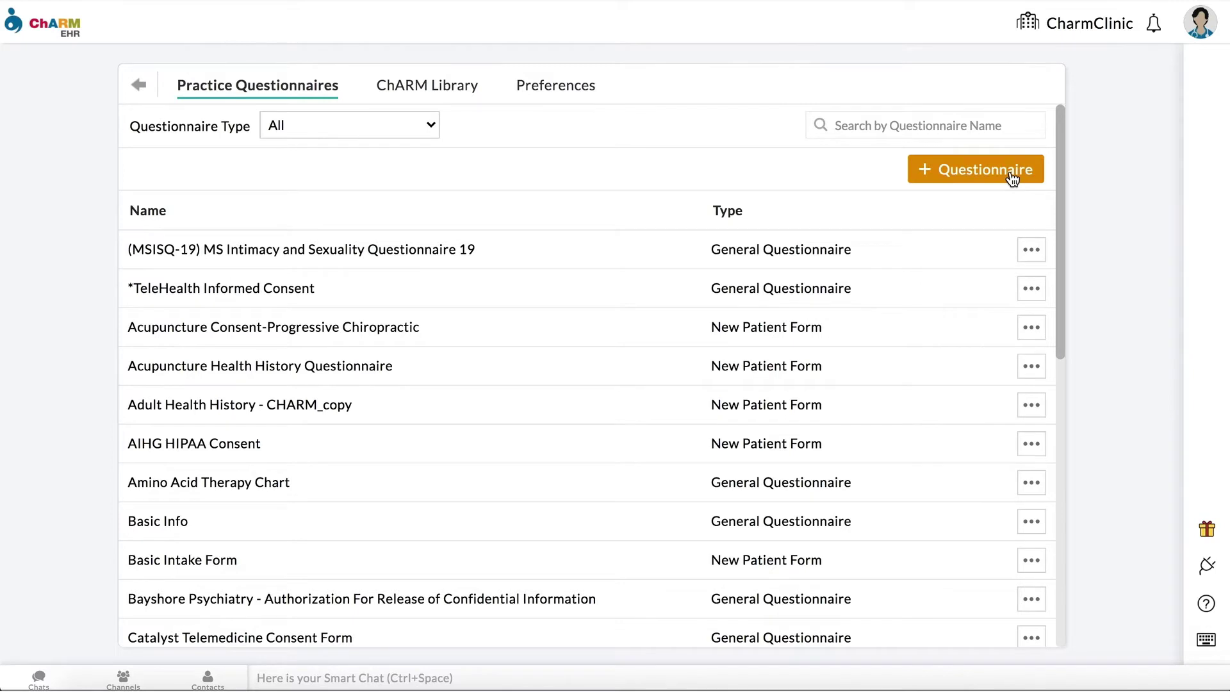
click(1013, 178)
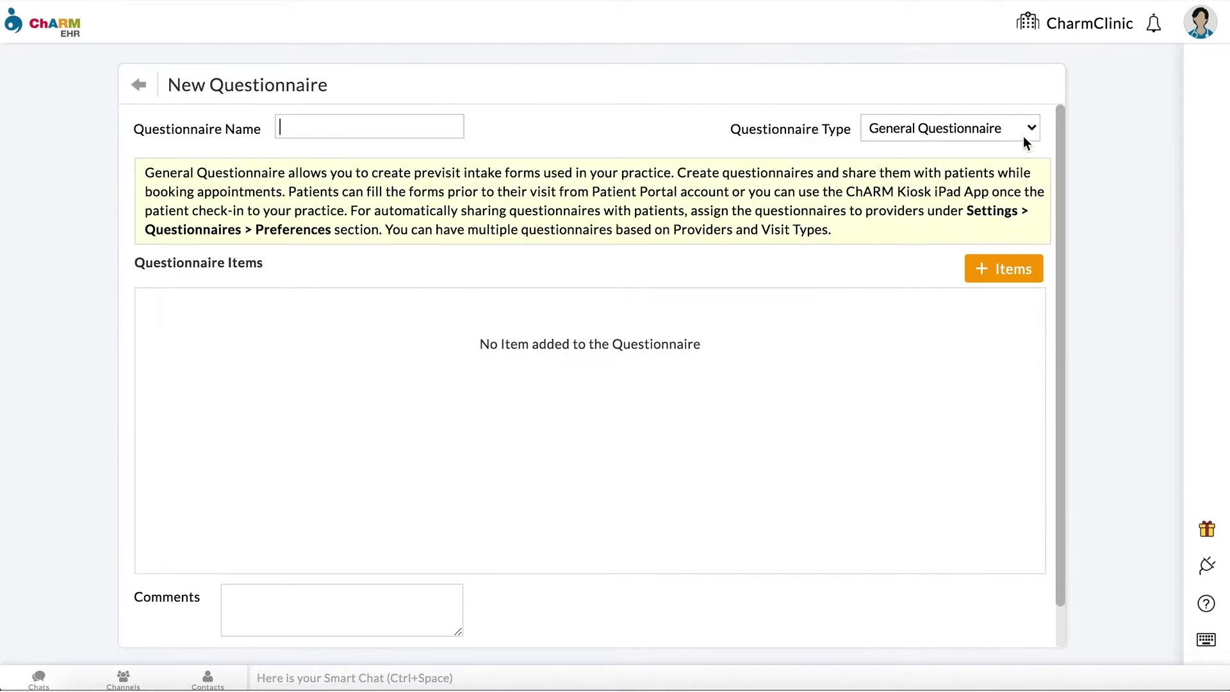
Step: Name the new General Questionnaire 'Depression' and start adding items
click(1026, 134)
click(1028, 128)
click(452, 126)
text(Depression)
click(979, 272)
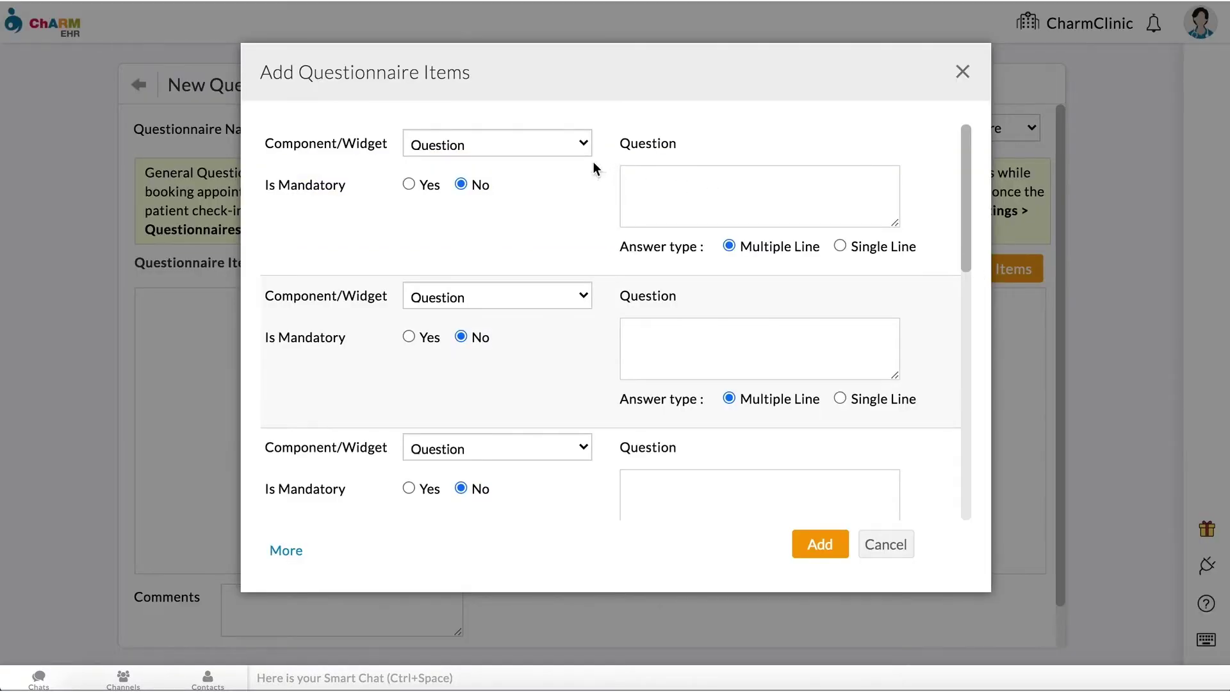
Step: Add a mandatory plain question 'Reason for visit?' as the first item
click(579, 145)
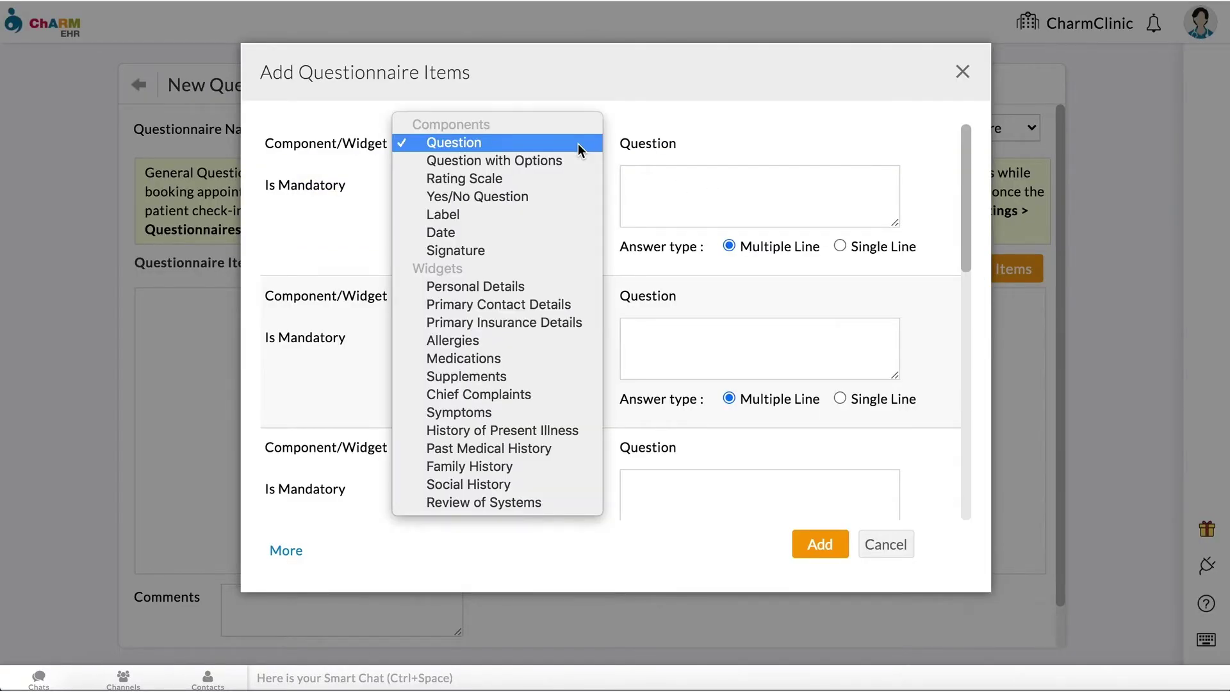
click(578, 143)
click(634, 176)
text(Reason for visit?)
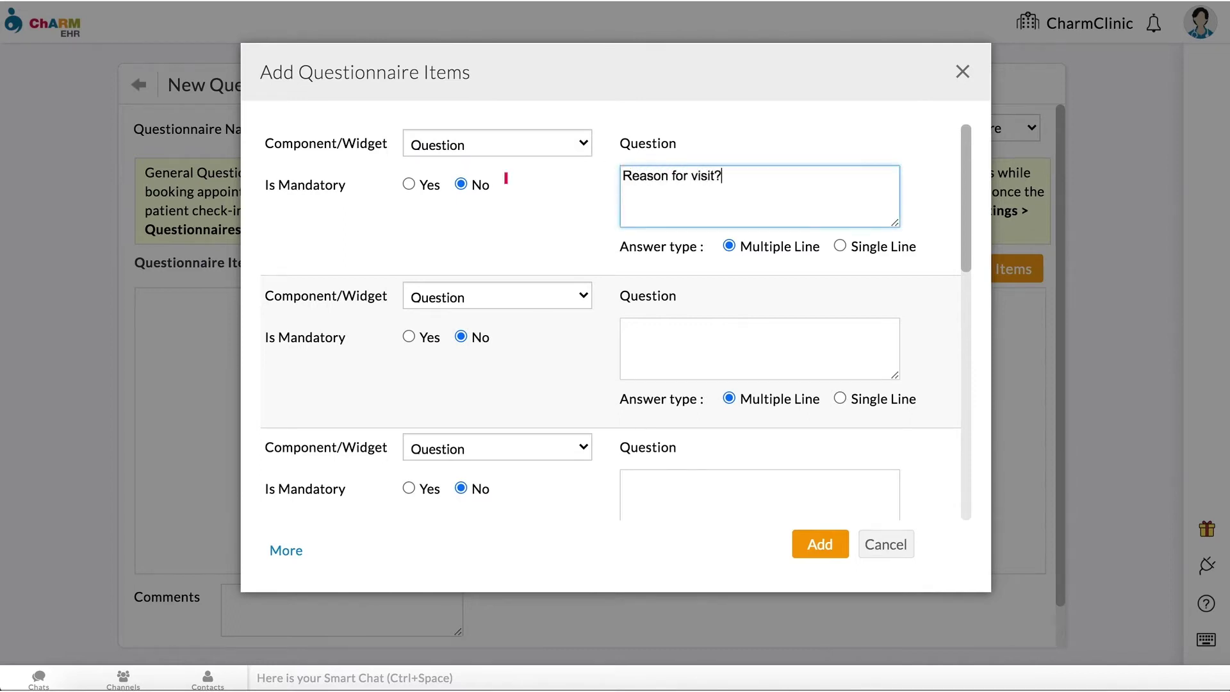
click(409, 183)
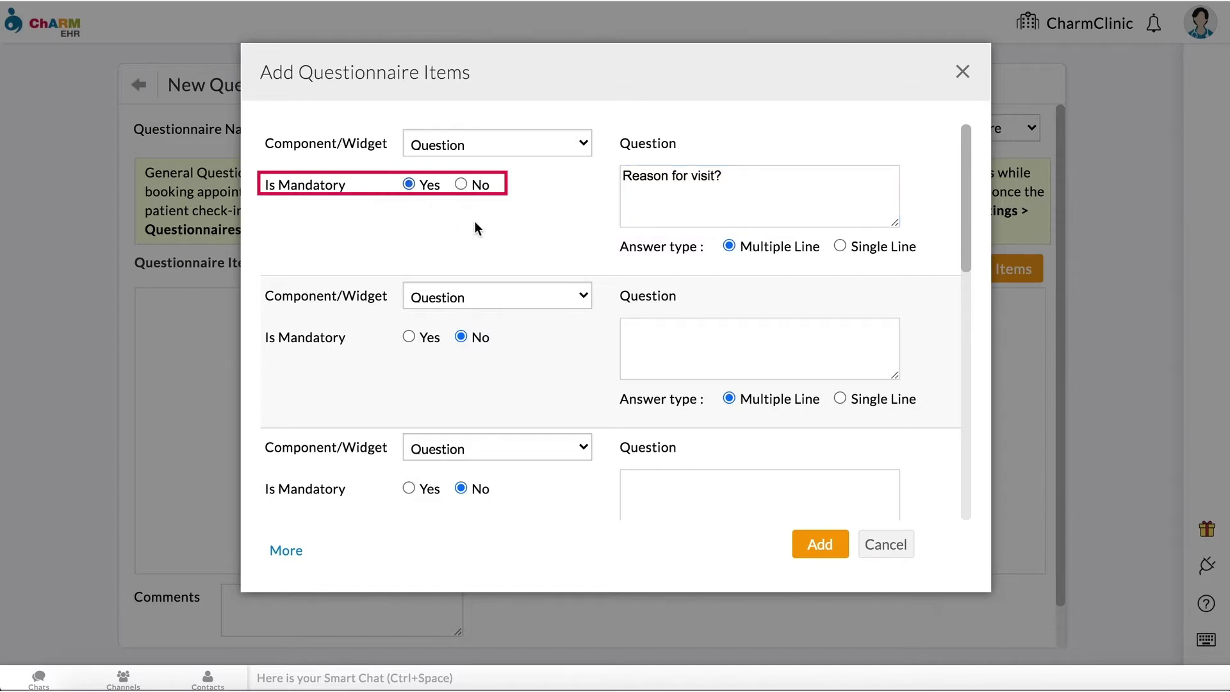
Step: Add a 'Marital Status' question with options Single, Married, Separated and Divorced
click(584, 297)
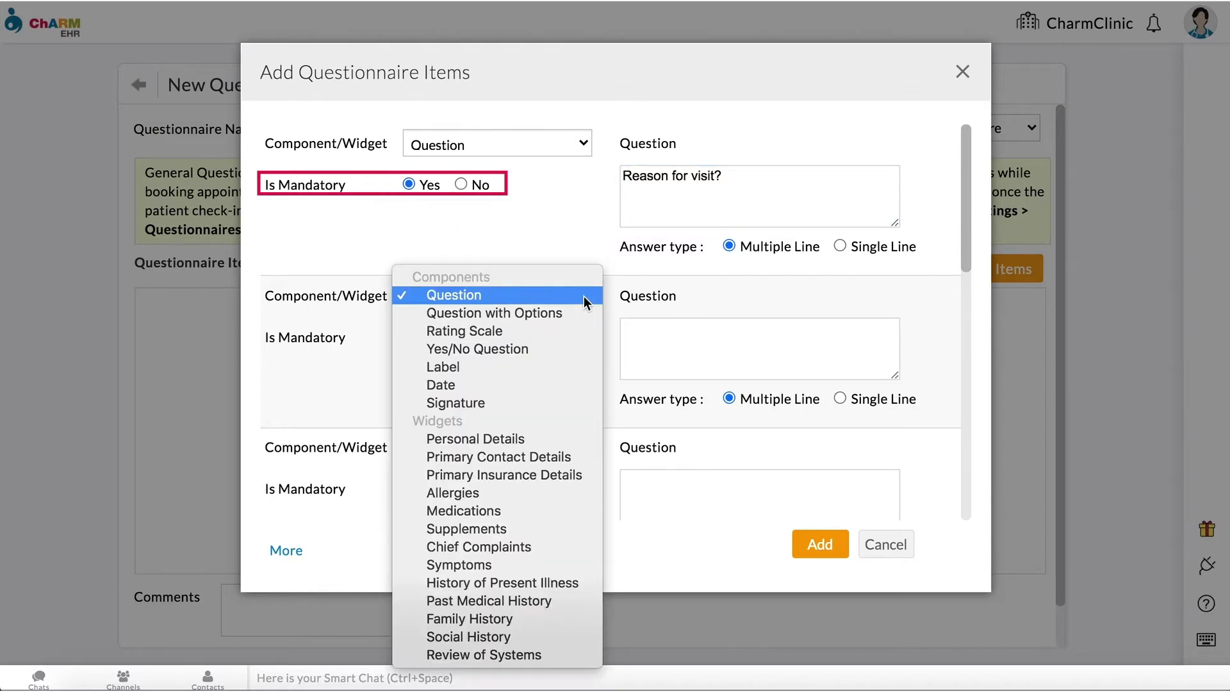
click(578, 313)
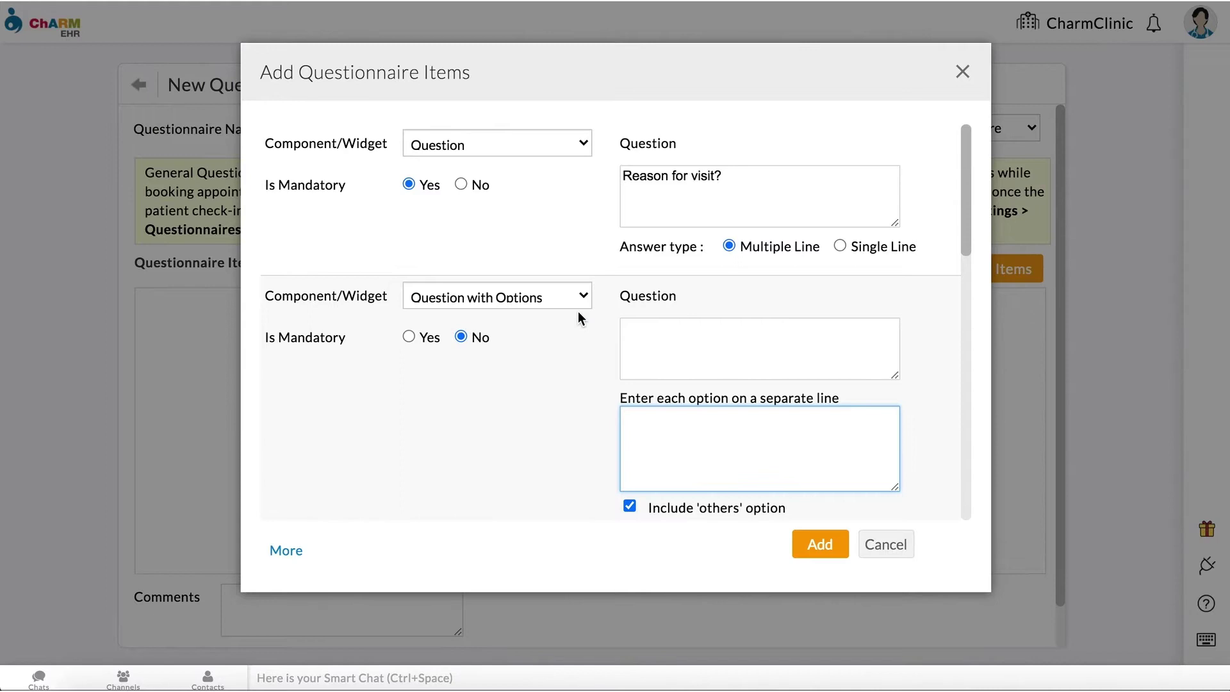
click(644, 330)
text(Marital Status)
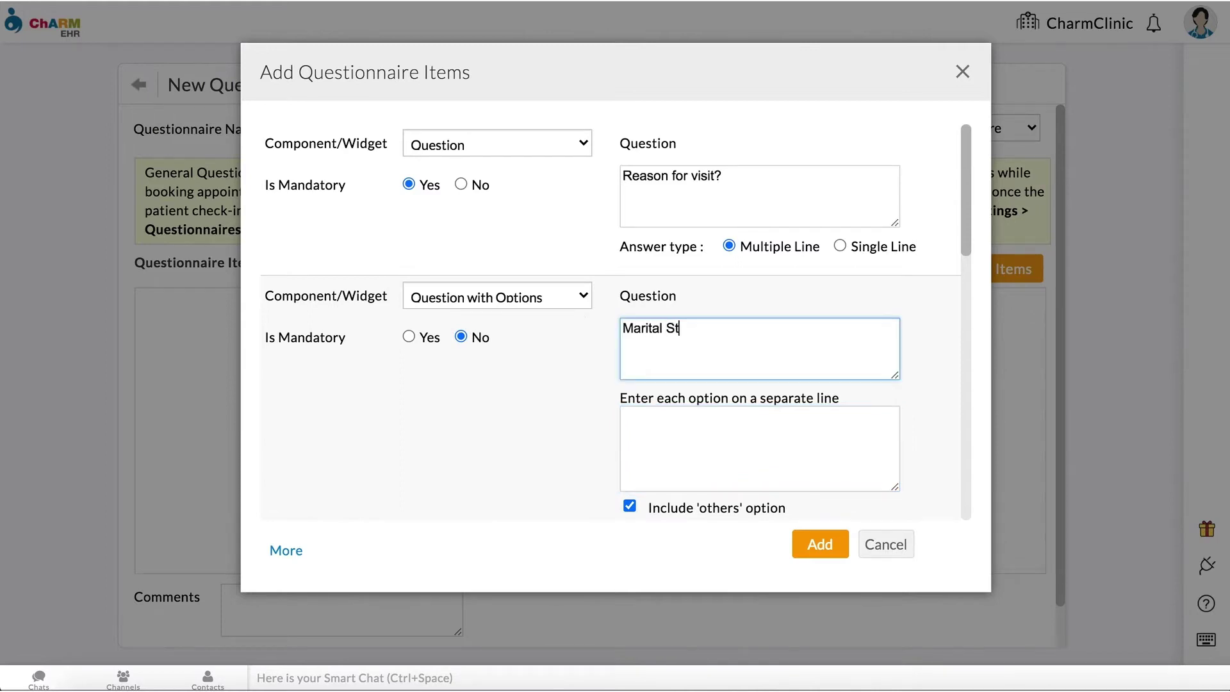
click(651, 417)
text(Single)
key(Return)
text(Married)
key(Return)
text(Separated)
key(Return)
text(Divorced)
Step: Add a 1–5 rating scale item 'How much interest do you take in doing things?'
scroll(612, 321, down, 6)
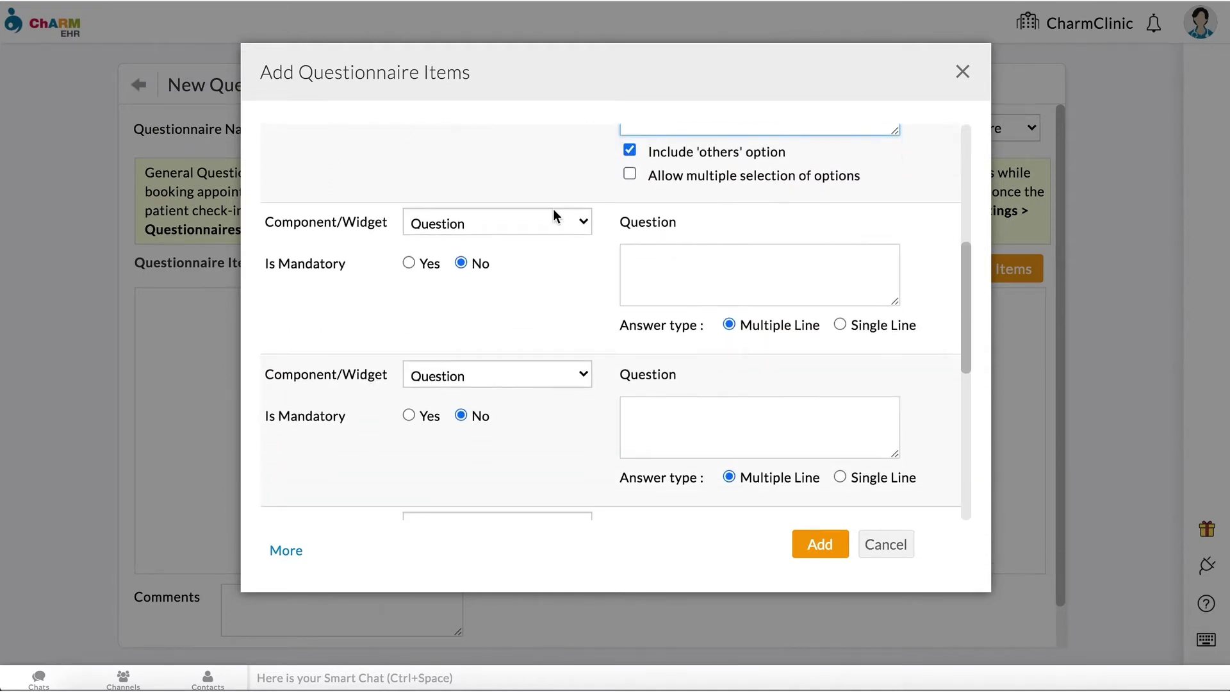
click(558, 218)
click(571, 257)
click(648, 256)
text(How much interest do you take in doing things?)
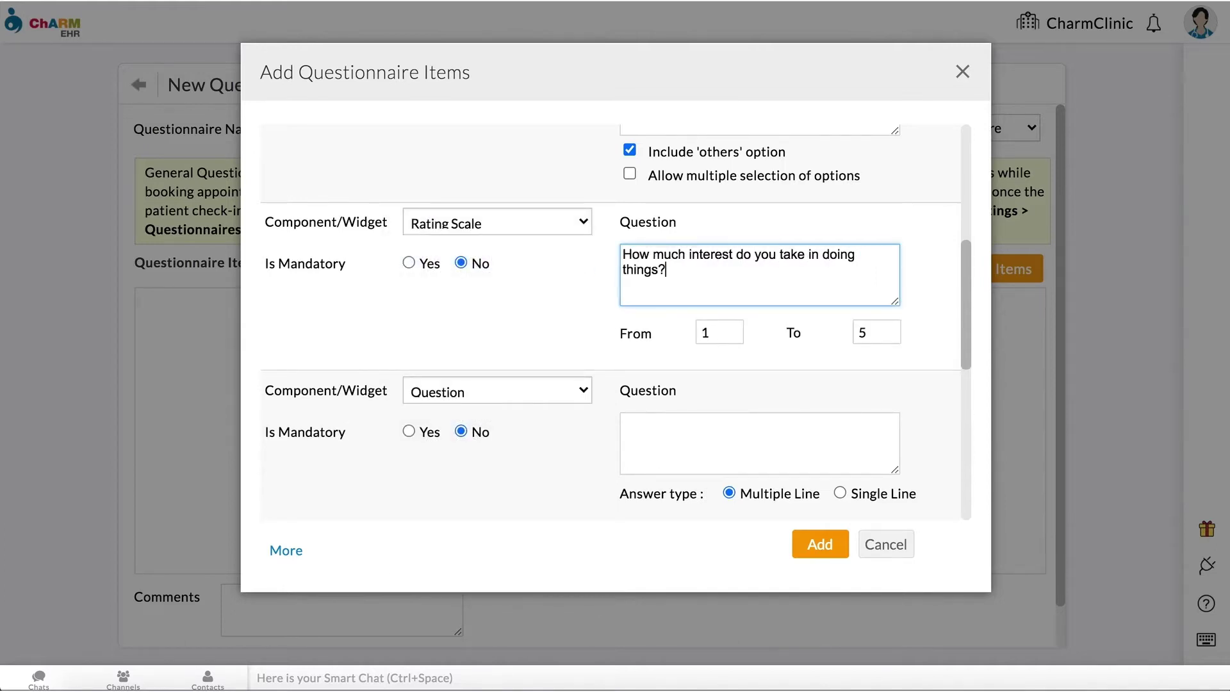
Step: Add a Yes/No question 'Do you drink?'
scroll(609, 309, down, 2)
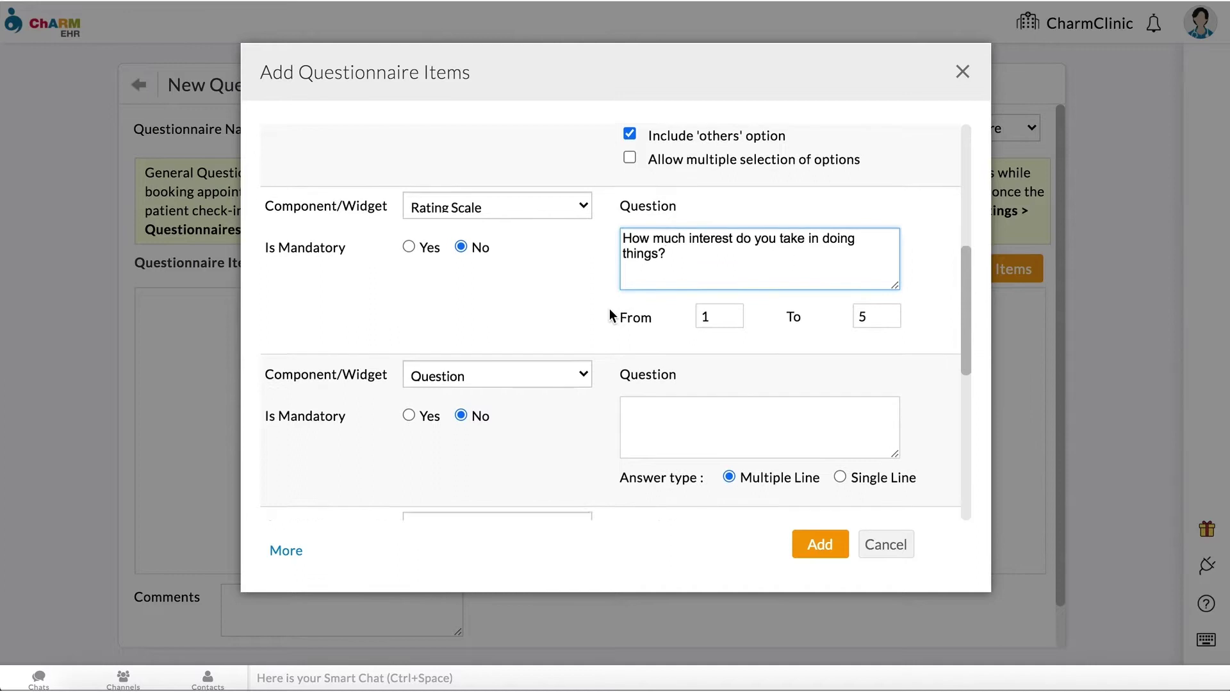
click(585, 312)
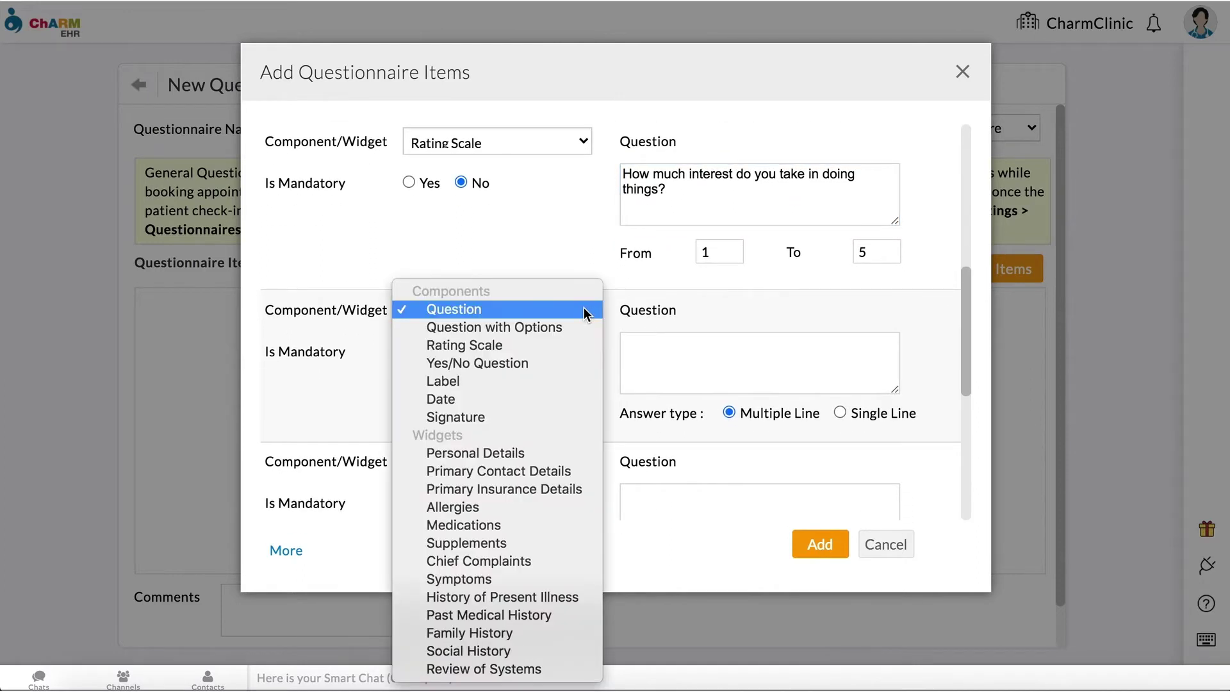
click(576, 363)
click(637, 352)
text(Do you drink?)
scroll(590, 376, down, 2)
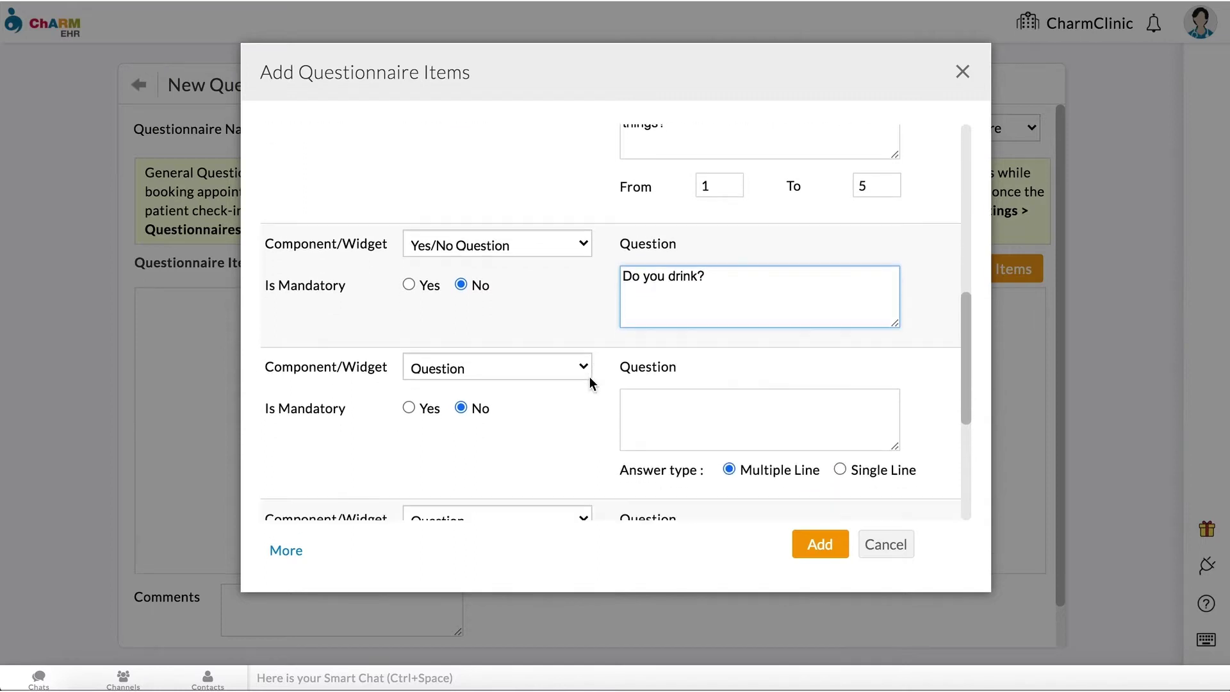
Step: Add a text label item reading 'Previous Visit'
scroll(589, 376, down, 2)
click(585, 300)
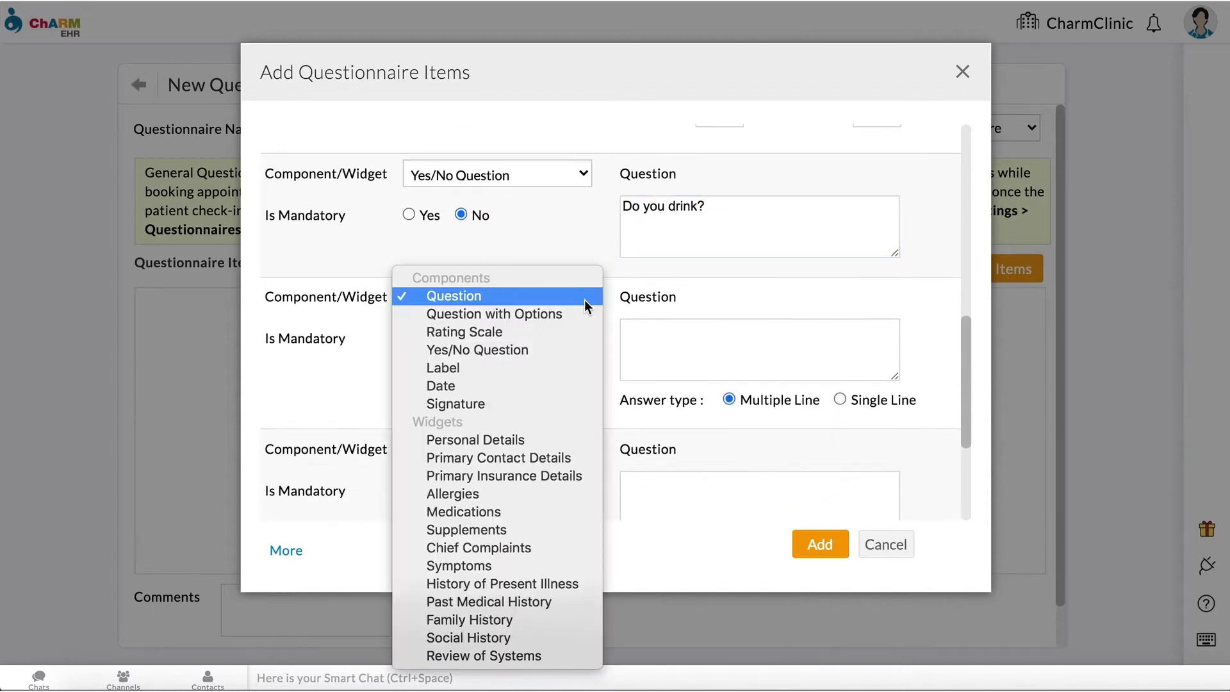
click(559, 370)
click(660, 337)
text(Previous Visit)
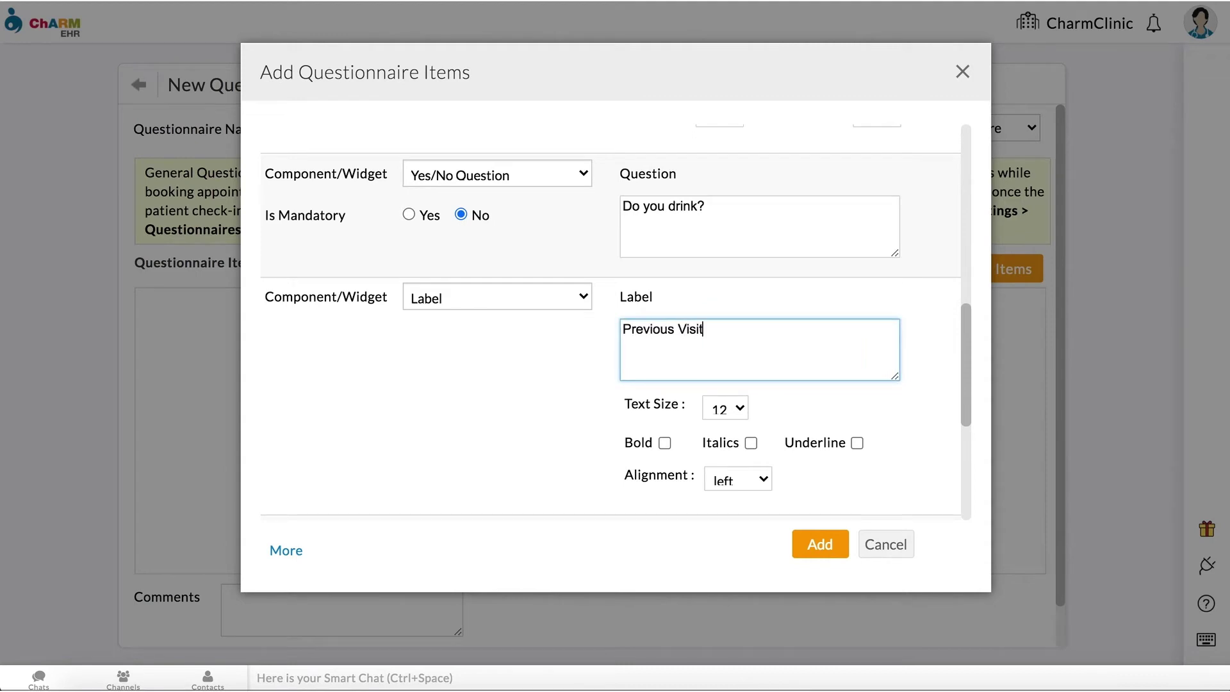
Step: Add a date question 'Date of previous visit:'
scroll(631, 414, down, 2)
scroll(632, 415, down, 1)
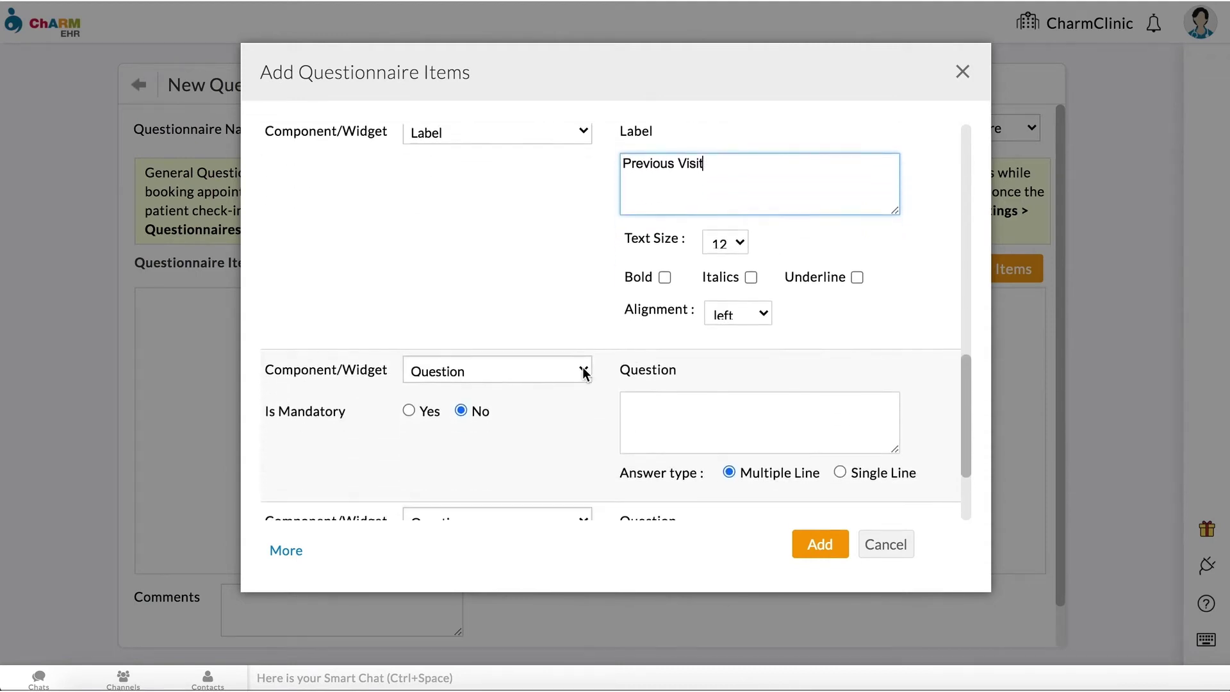
click(583, 369)
click(561, 459)
click(645, 421)
scroll(648, 410, down, 2)
text(Date of previous visit:)
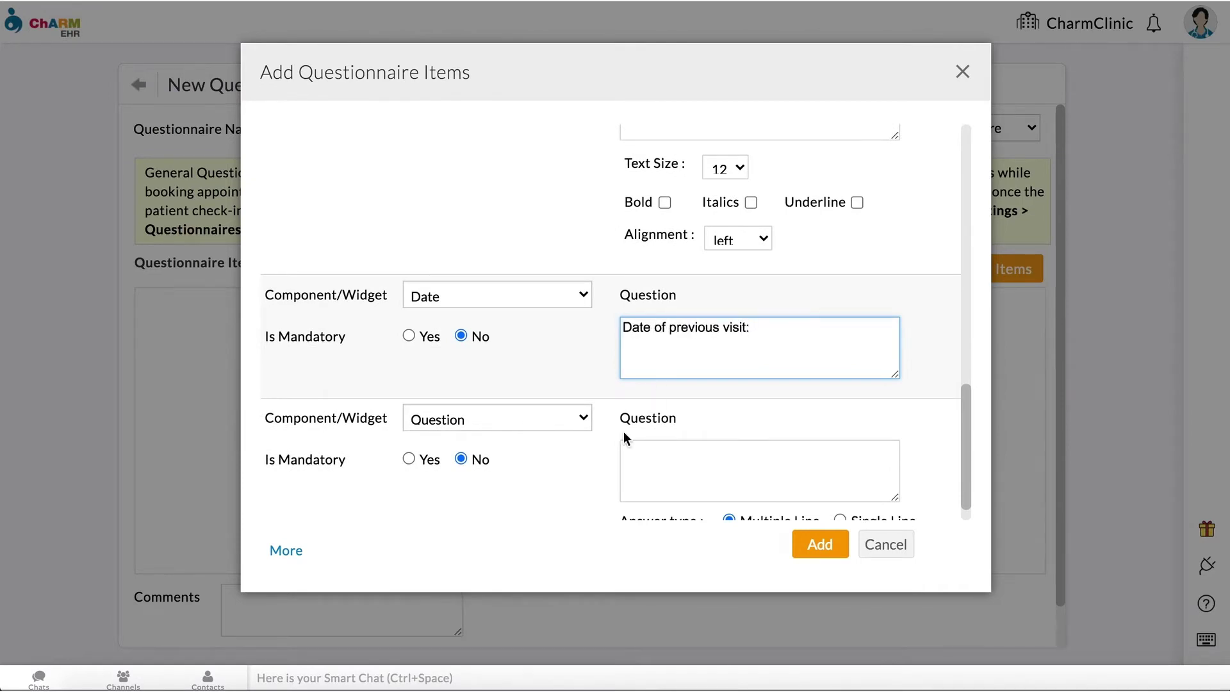
Step: Add a Signature row and a Medications widget row, then add the items
click(583, 418)
click(538, 521)
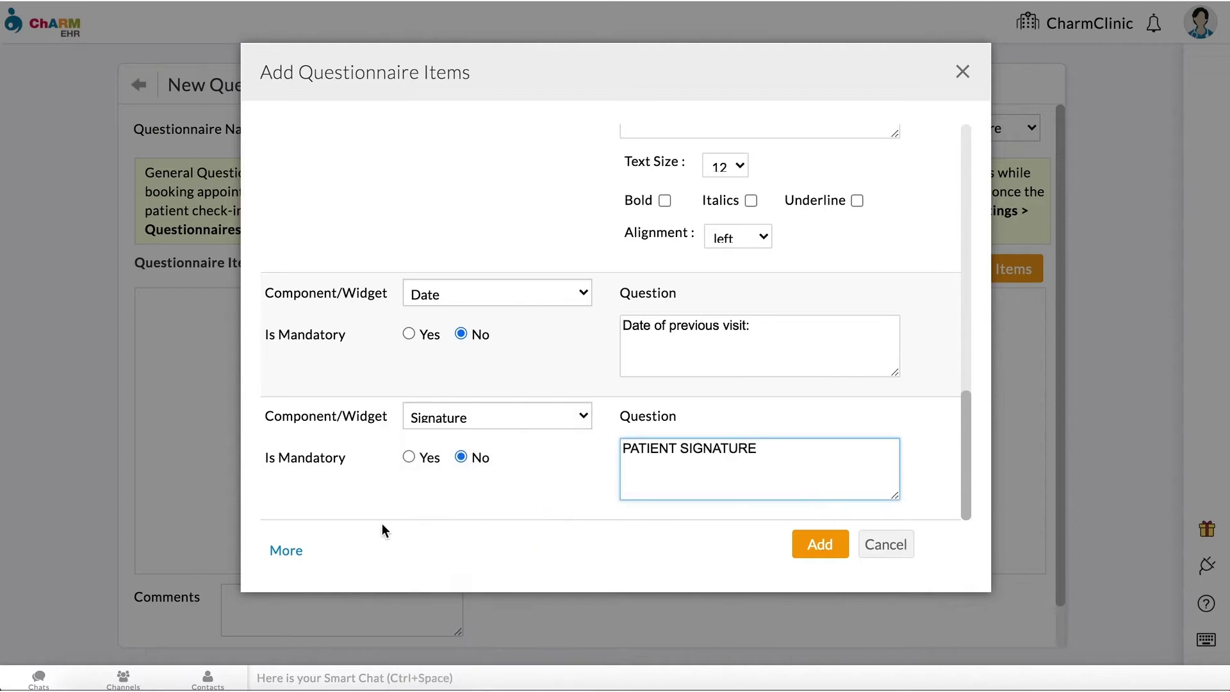
click(285, 550)
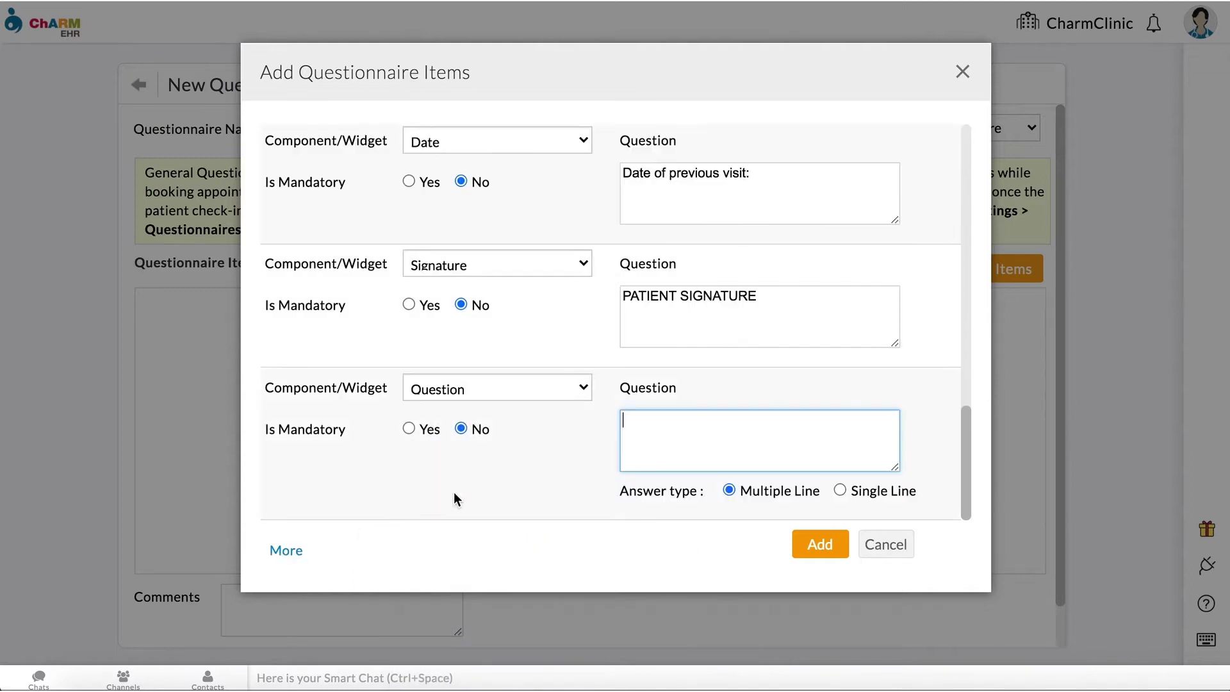
click(567, 395)
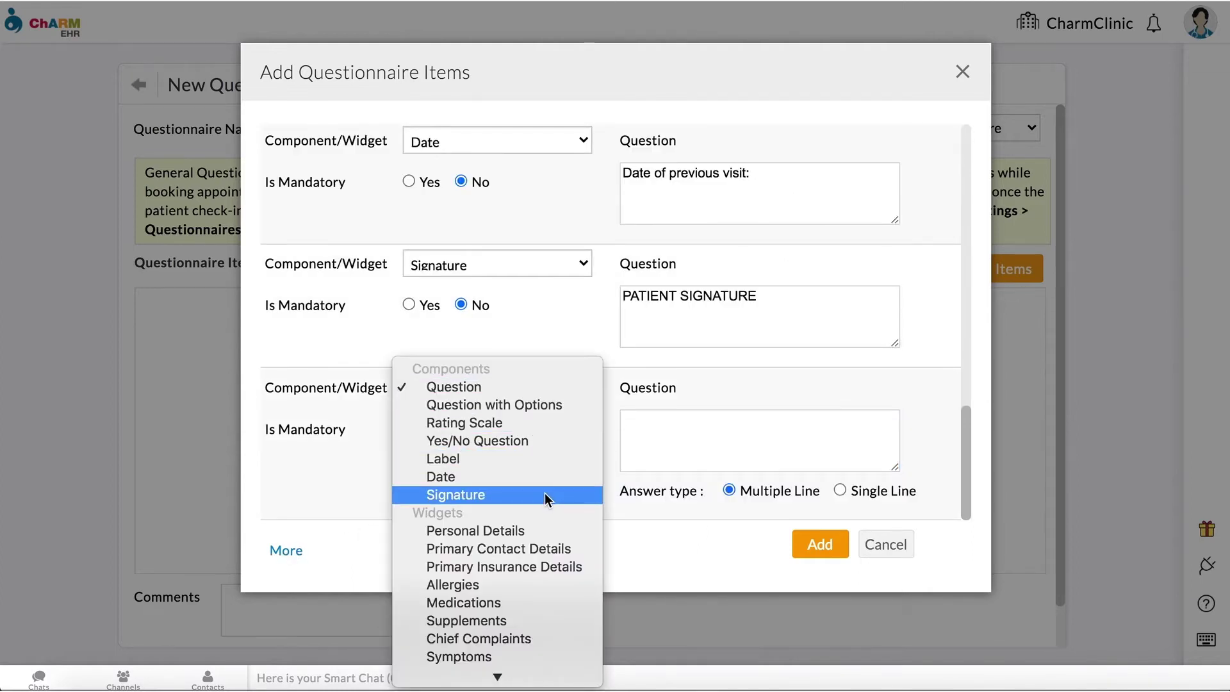
scroll(536, 531, down, 3)
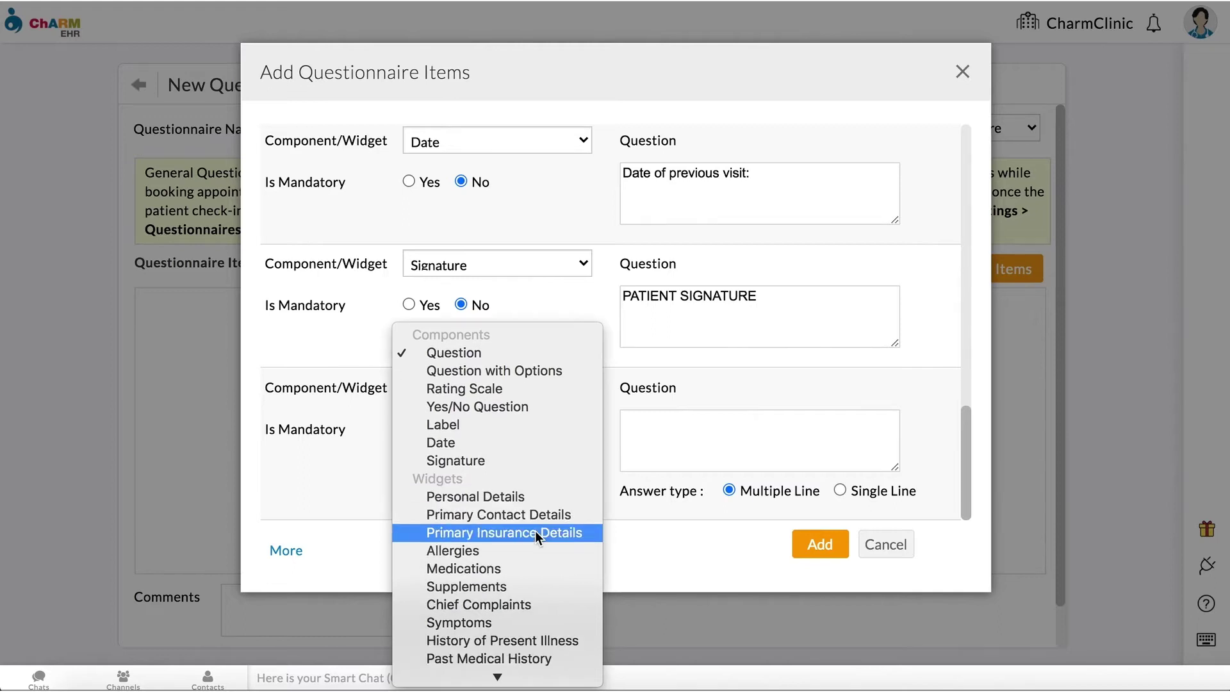
scroll(536, 531, down, 1)
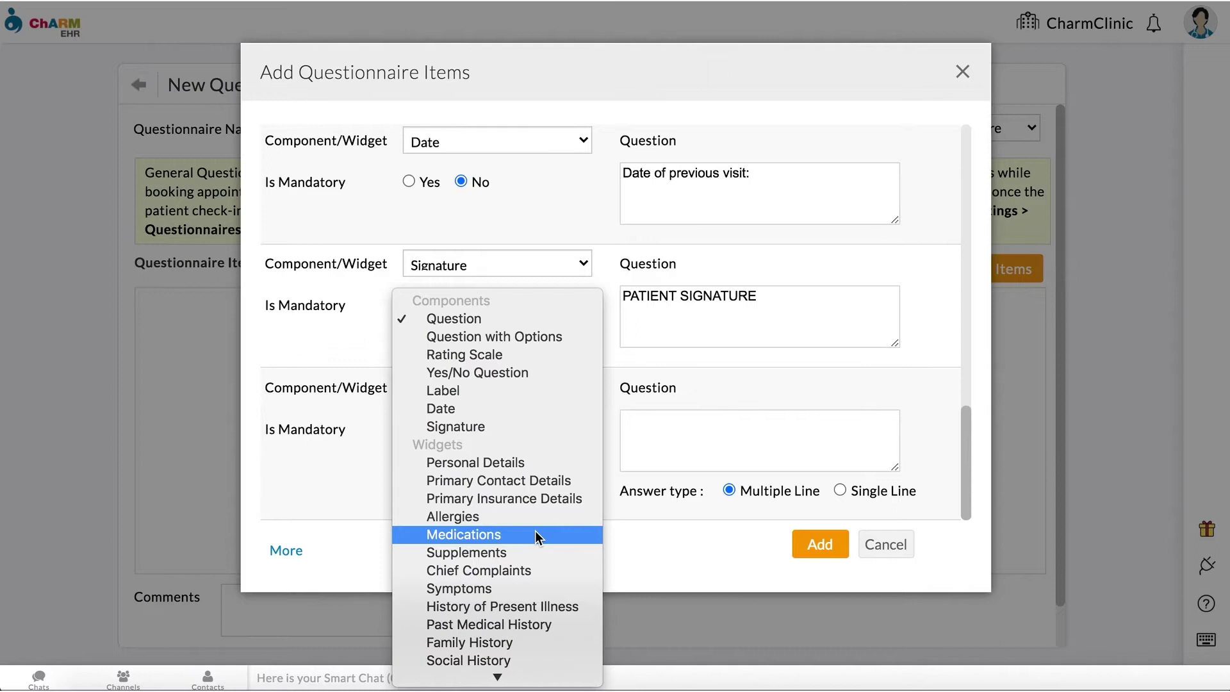
scroll(536, 531, down, 1)
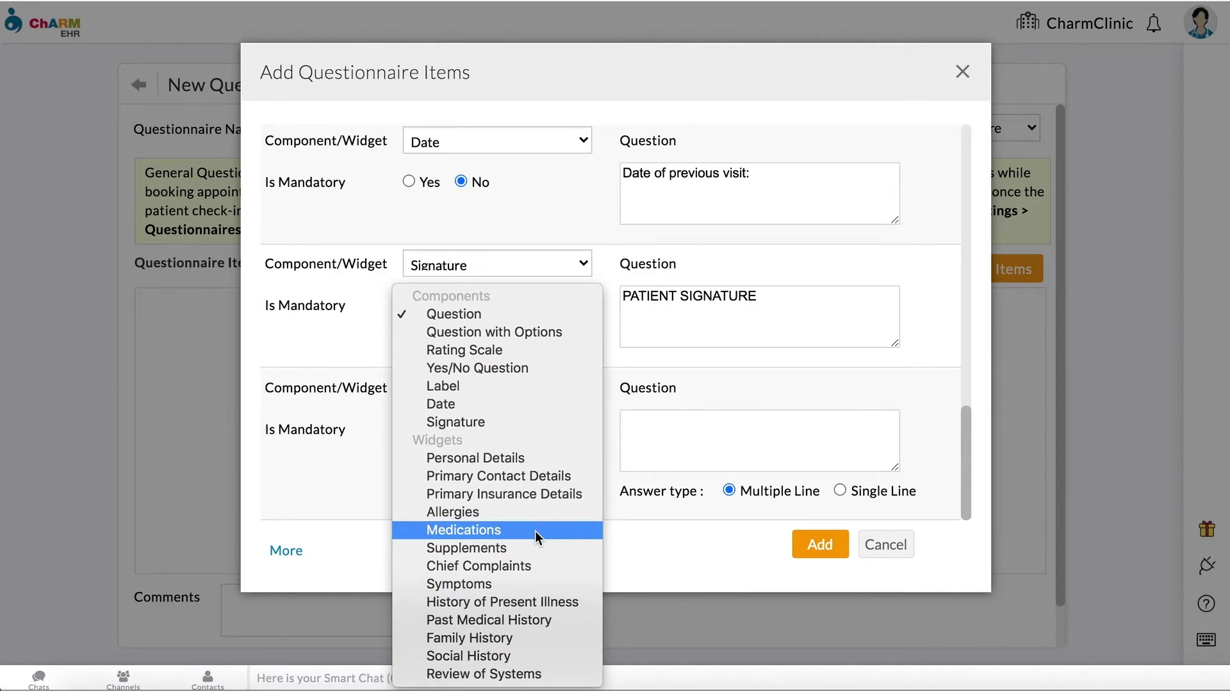
click(536, 530)
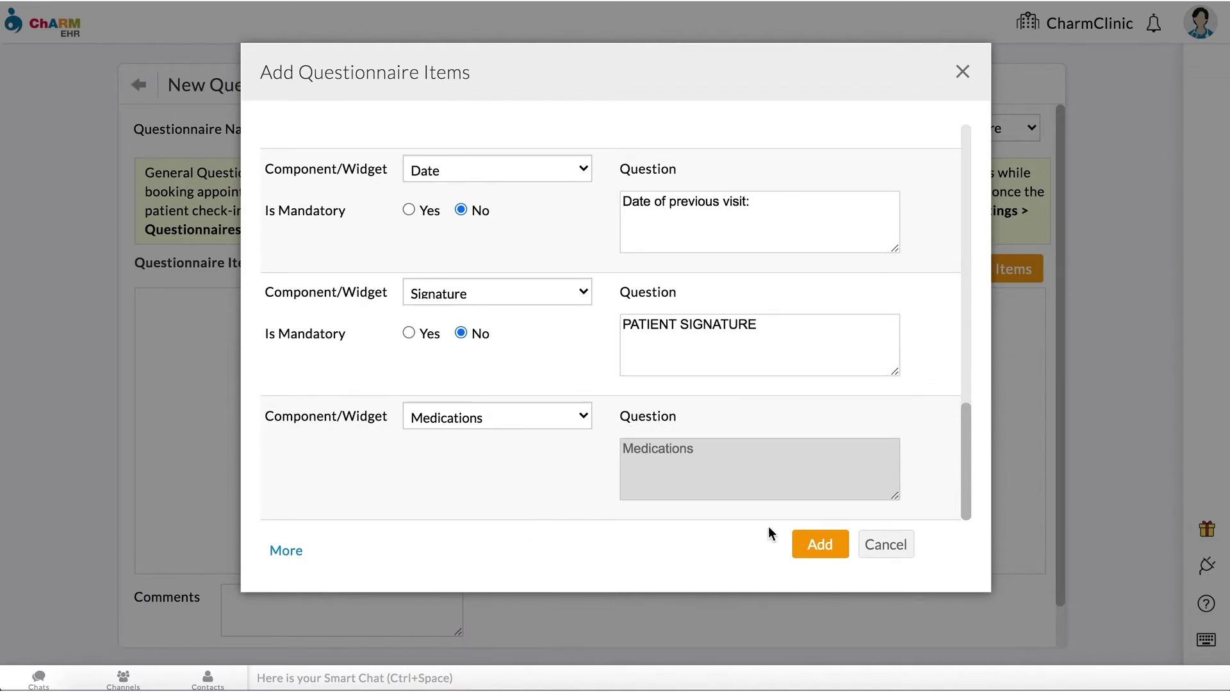
click(812, 550)
Step: Review the Depression questionnaire's items and save it
scroll(852, 546, down, 3)
scroll(866, 594, down, 1)
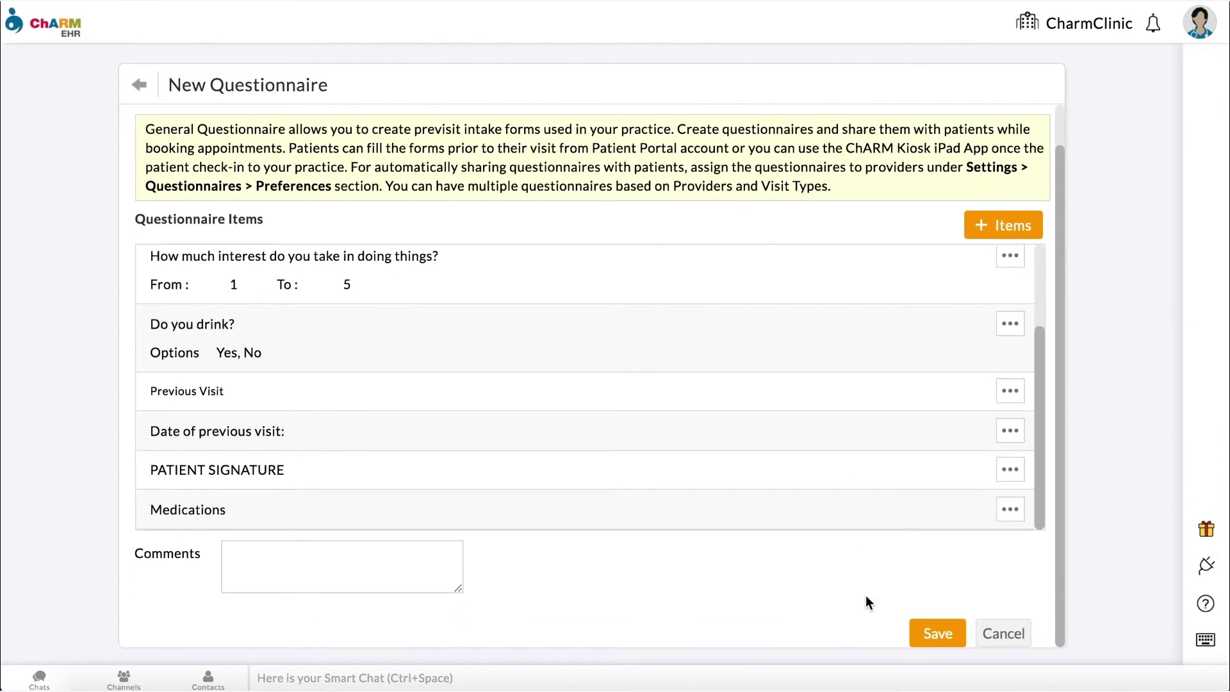
click(930, 642)
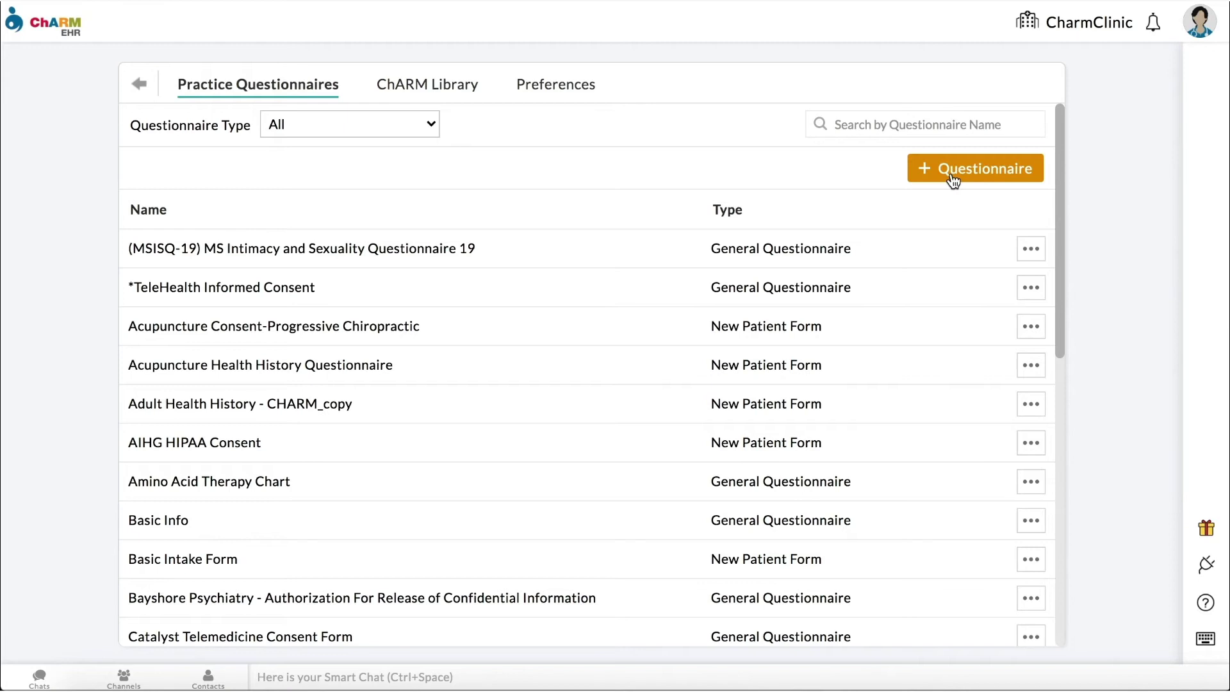
Step: Create a Consent Form type questionnaire named 'Depression Consent Form' and start adding items
click(954, 180)
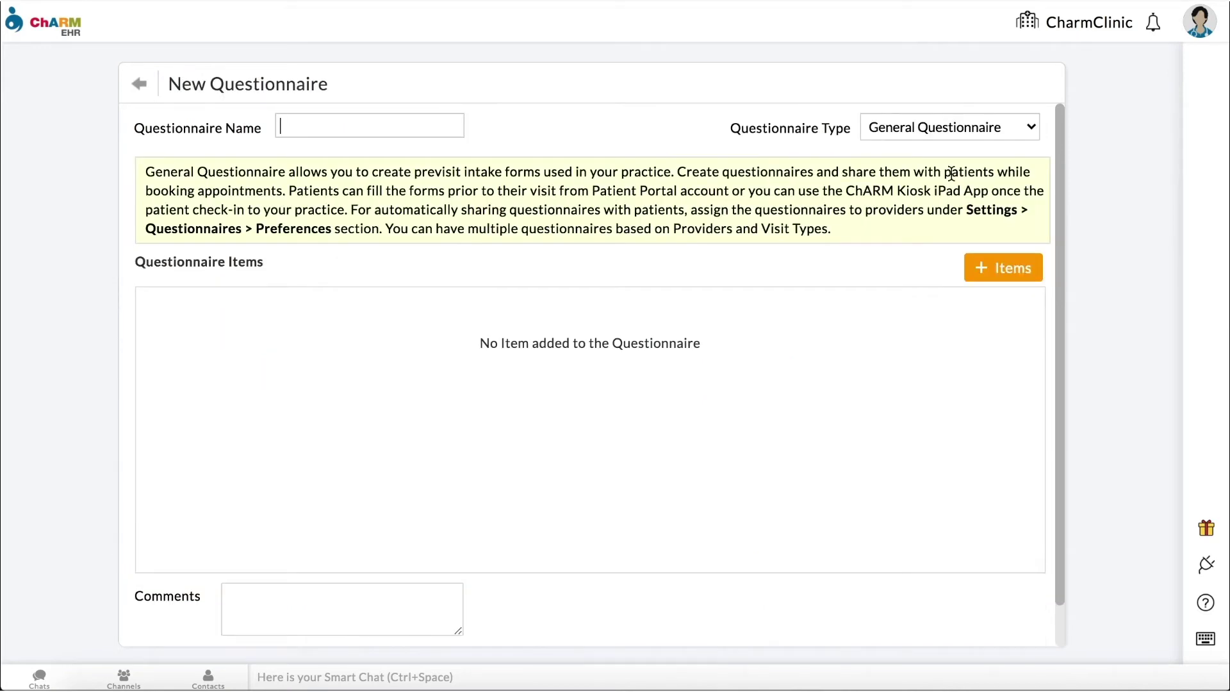
click(1030, 130)
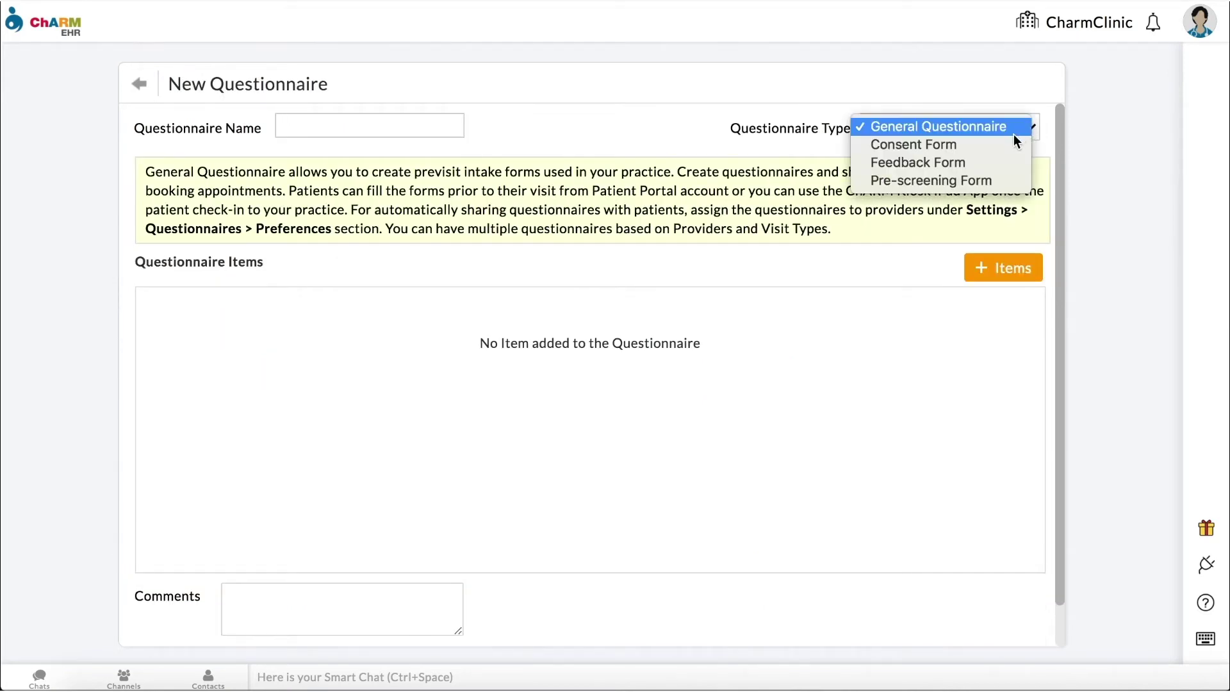
click(997, 144)
click(410, 123)
text(Depression Consent Form)
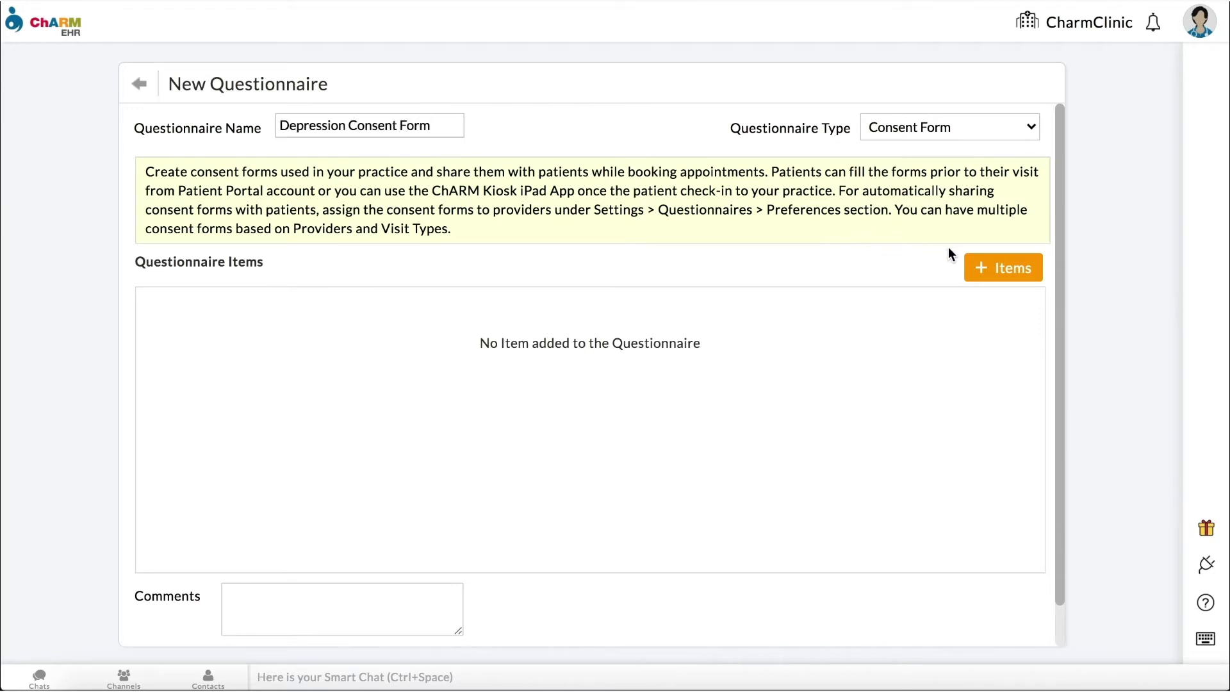
click(992, 263)
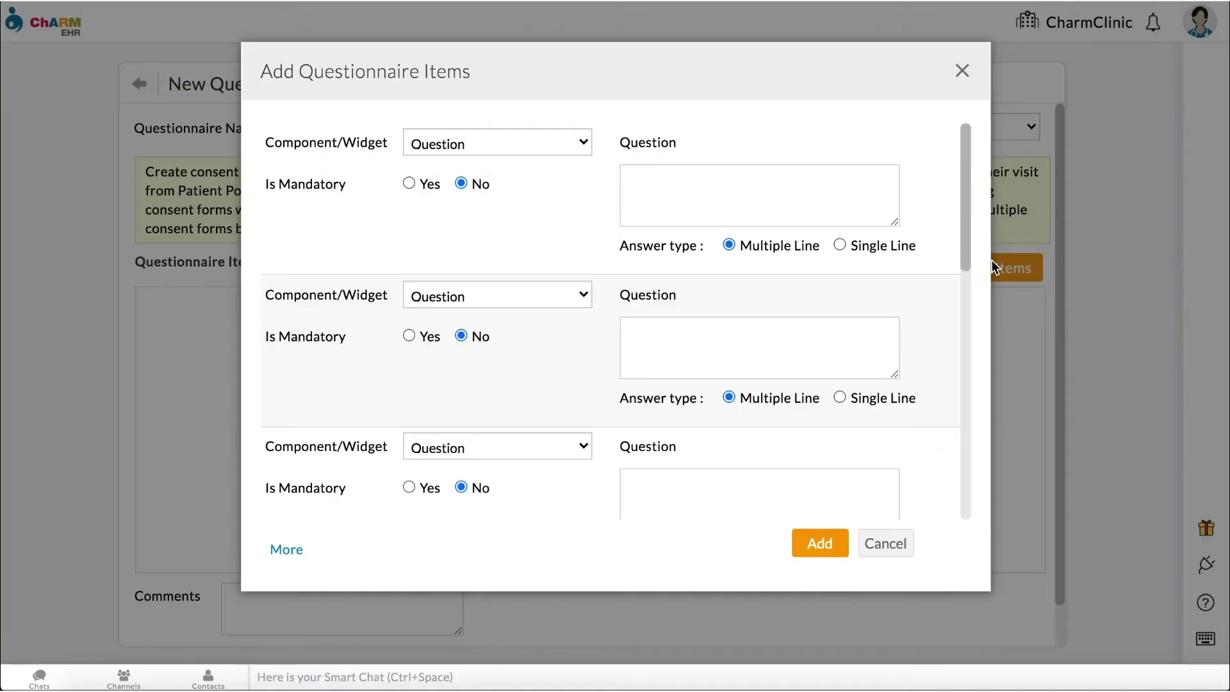
Step: Add a mandatory Yes/No question 'Do you consent to be a part of this study?'
click(585, 143)
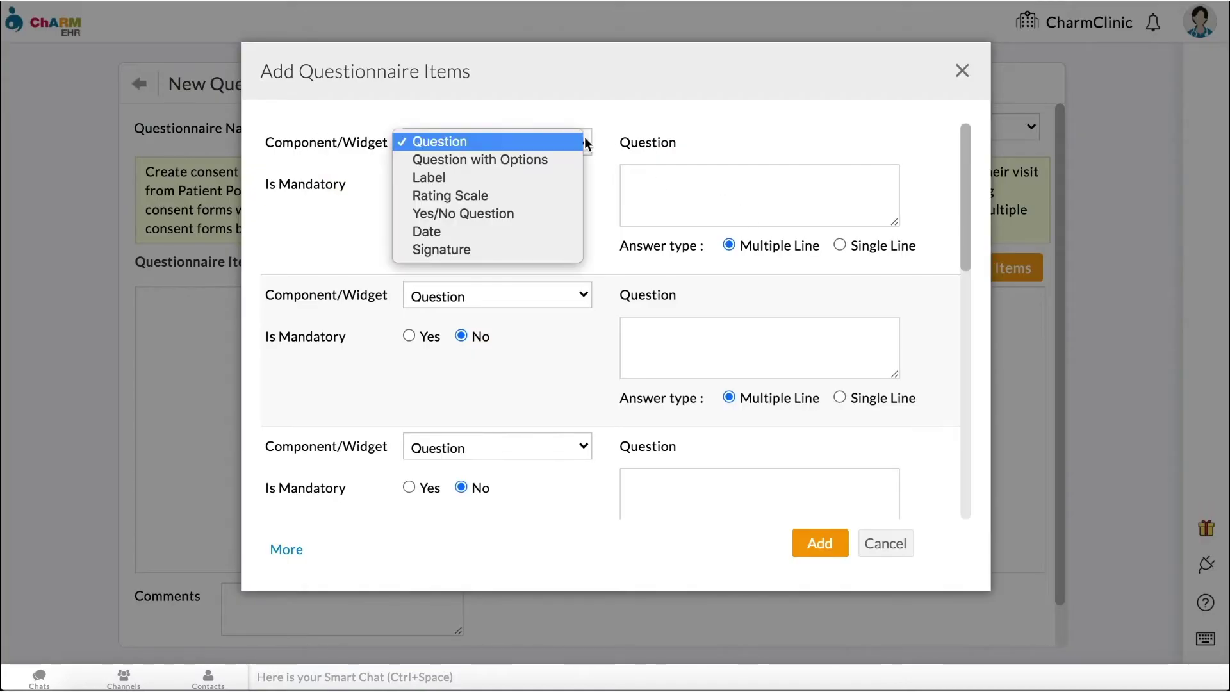
click(584, 143)
click(655, 179)
text(D)
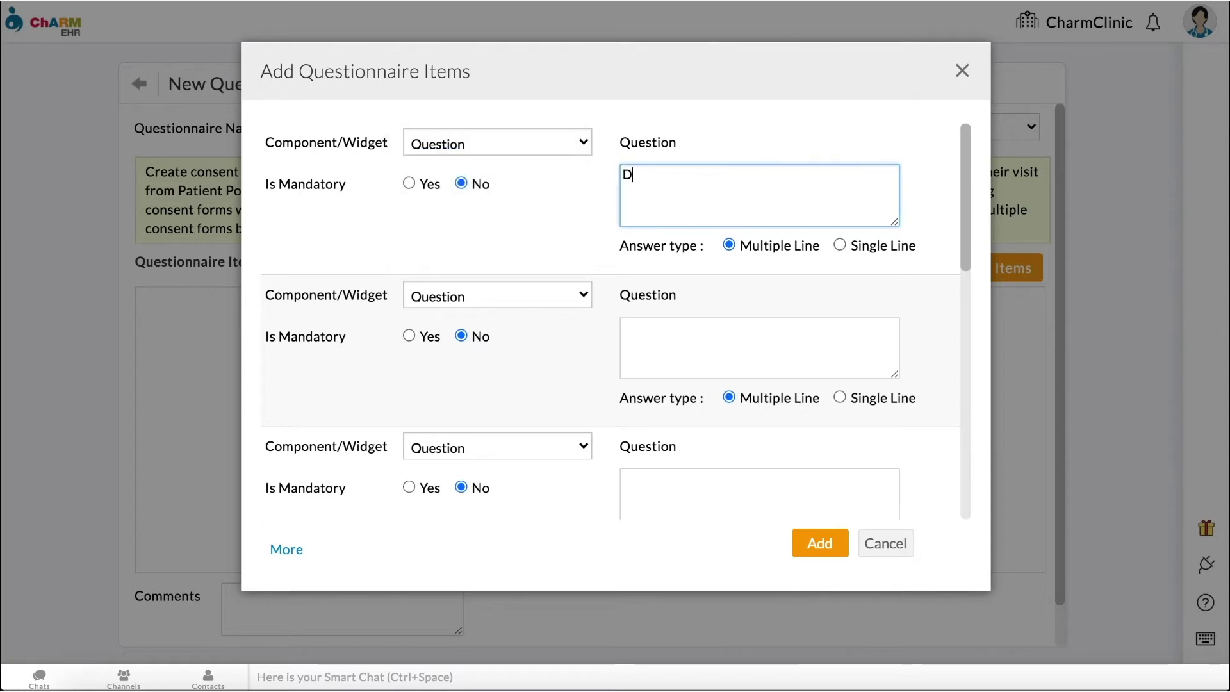
text(o you consent to be )
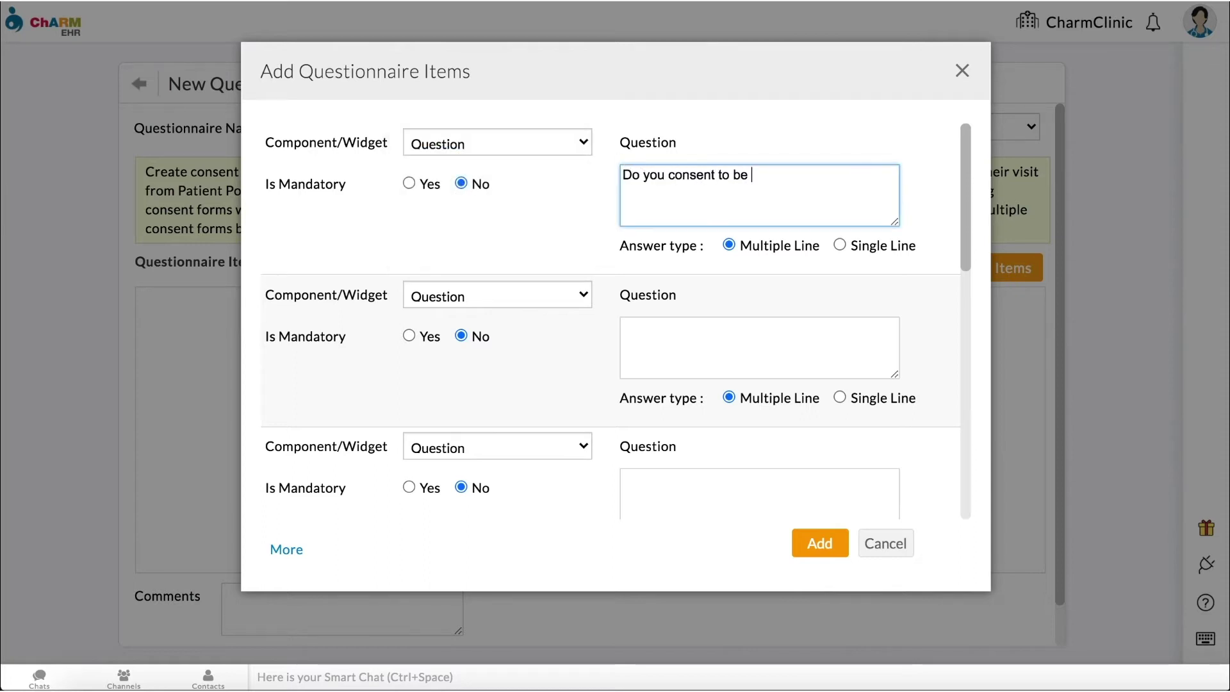
text(a part of this study?)
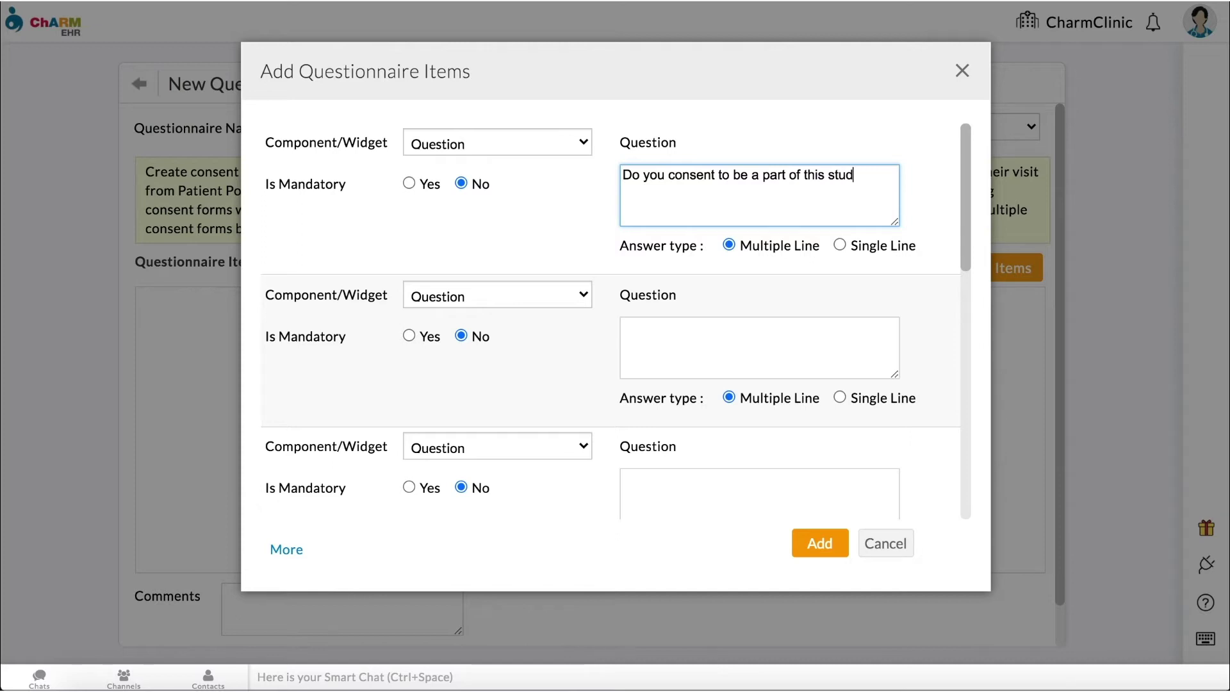
click(579, 141)
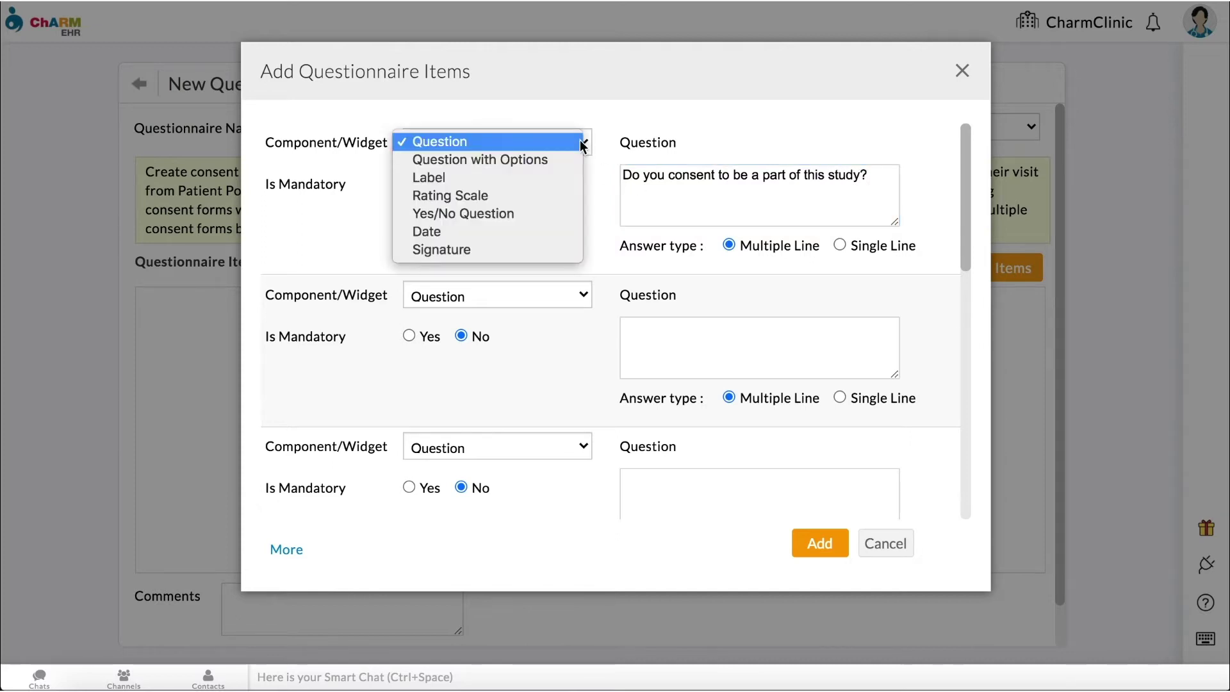
click(534, 212)
click(411, 183)
Step: Add a patient signature row and a date field row, then add the items
click(497, 266)
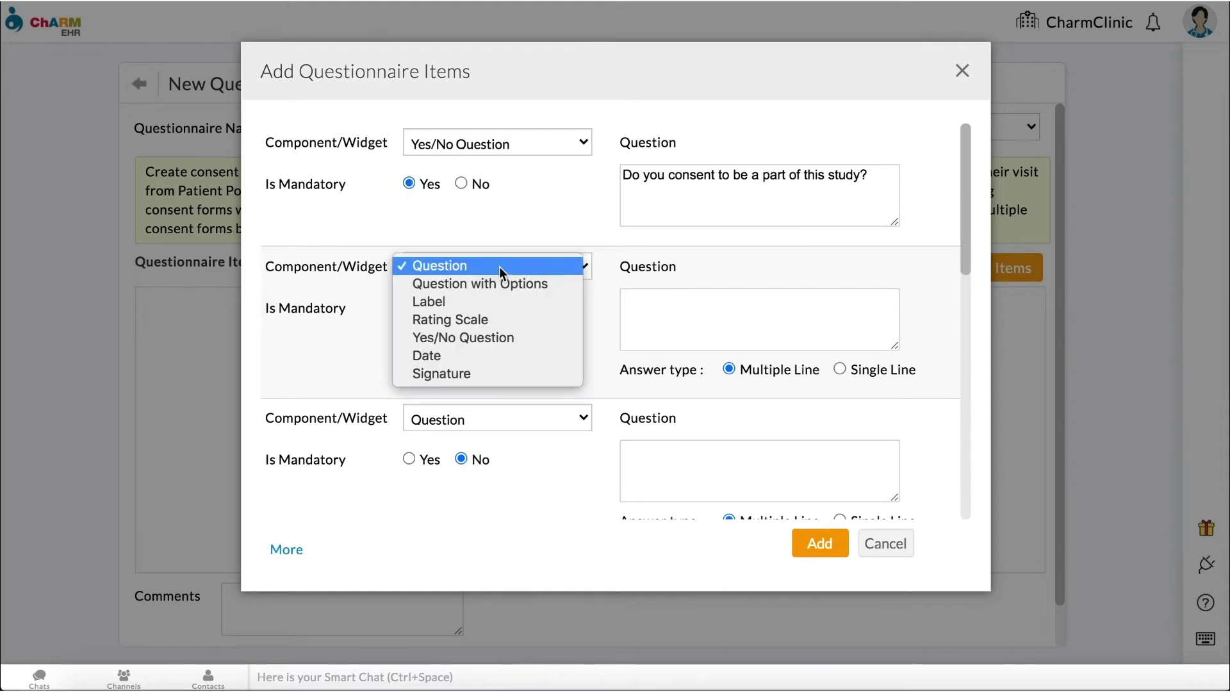
click(488, 373)
click(500, 398)
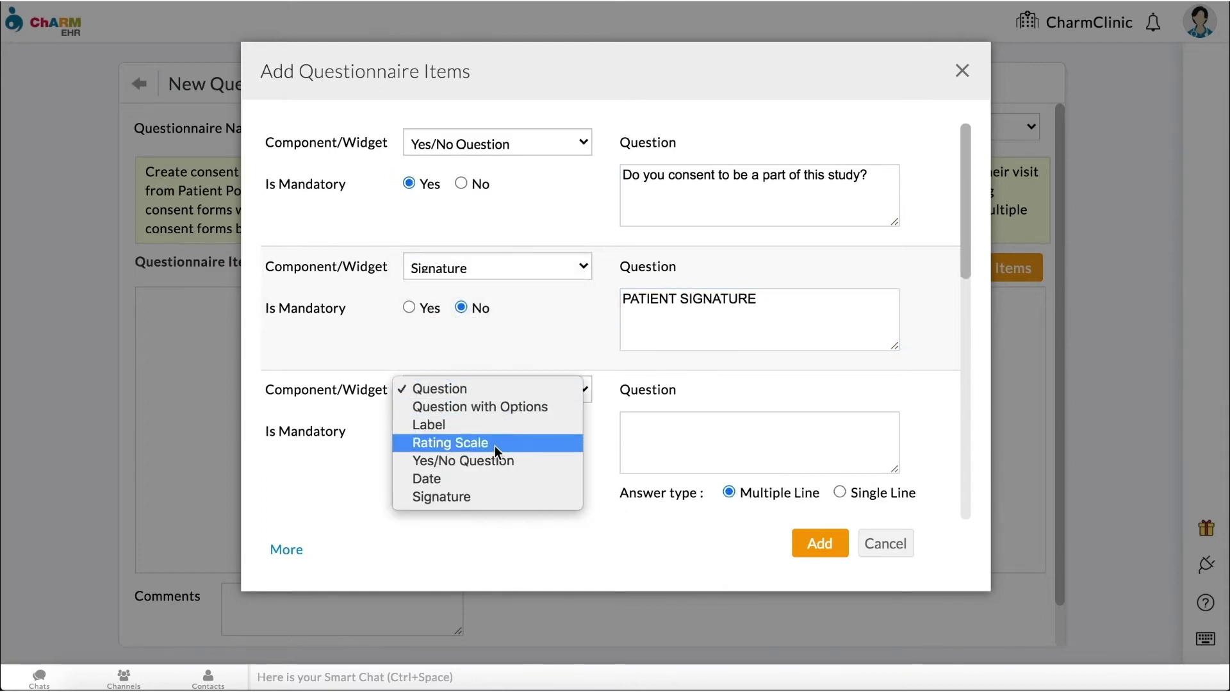
click(489, 475)
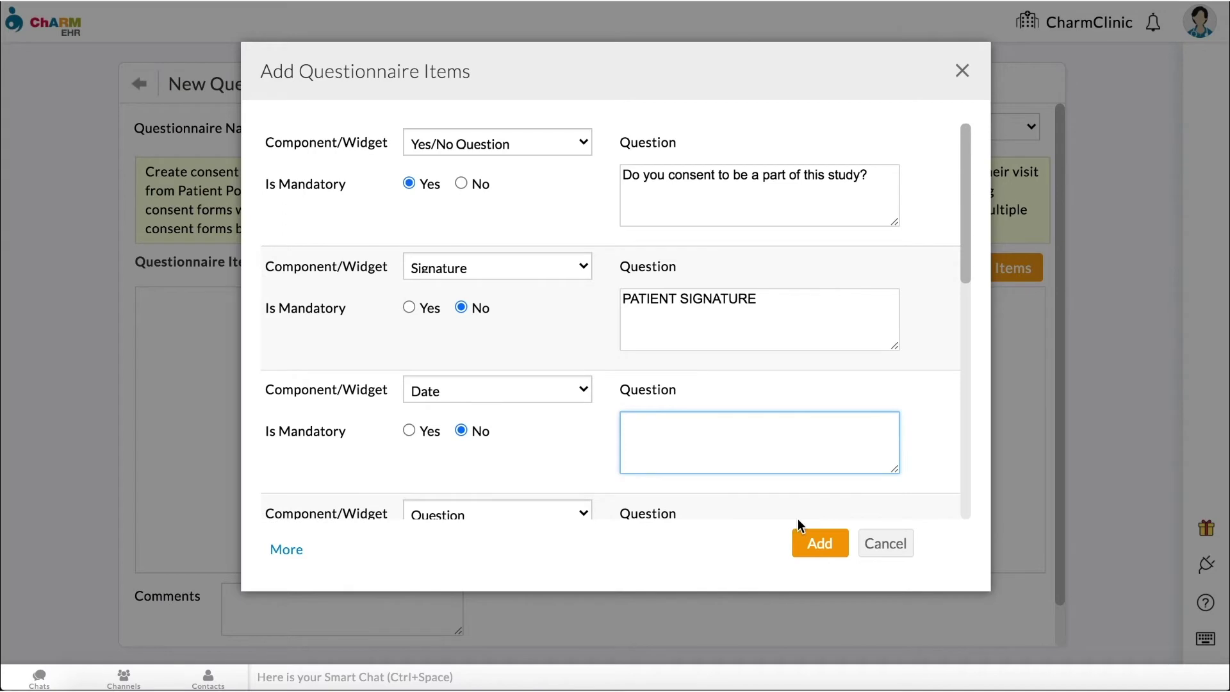
click(810, 541)
scroll(810, 540, down, 1)
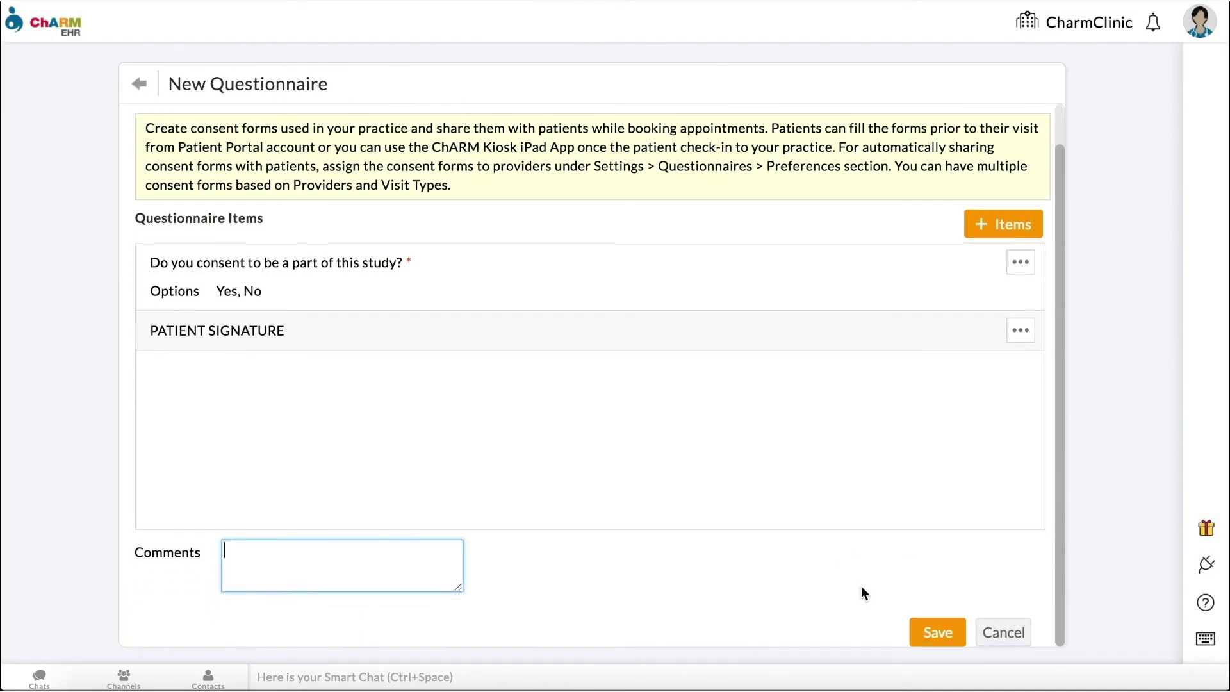
Step: Save the Depression Consent Form
click(929, 638)
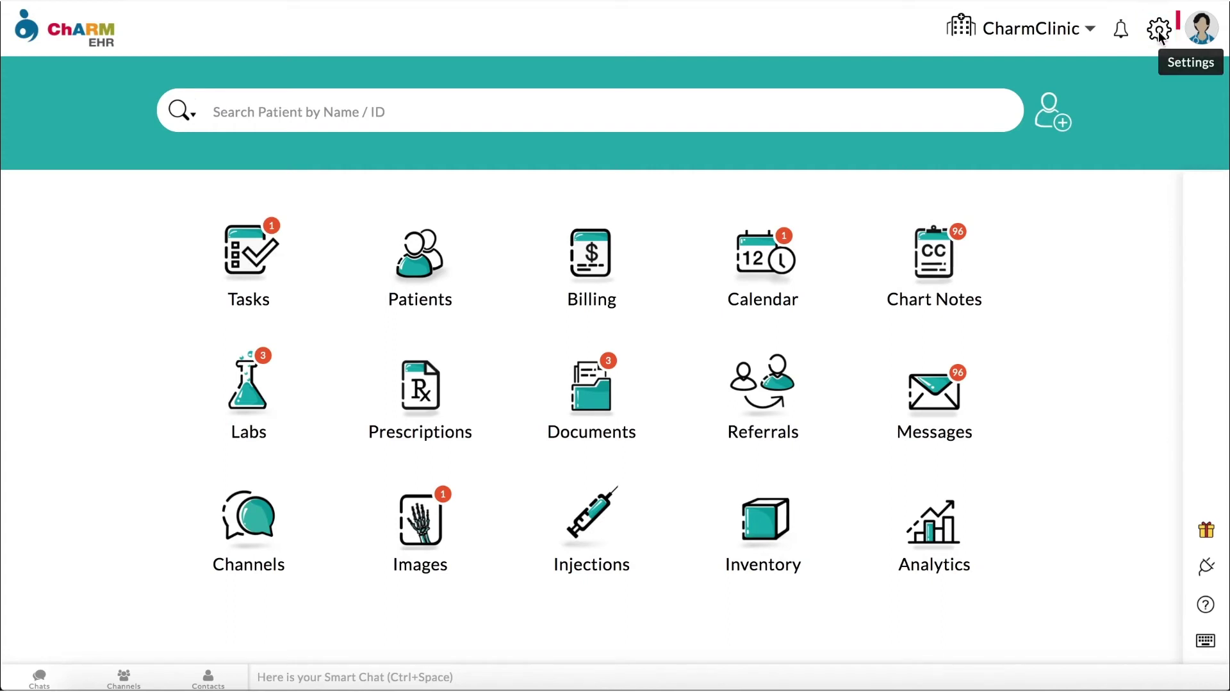
Step: Set the questionnaire preference for CharmClinic to Individual Provider and All Visit Types, then configure it
click(1158, 31)
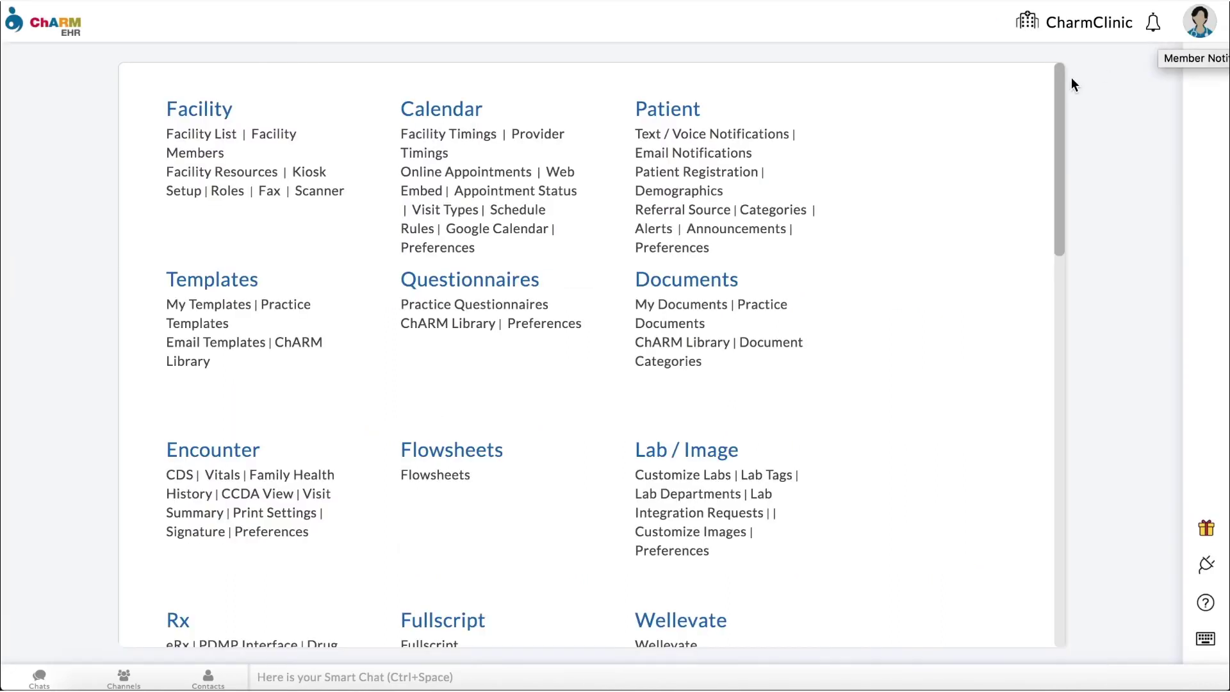
click(572, 335)
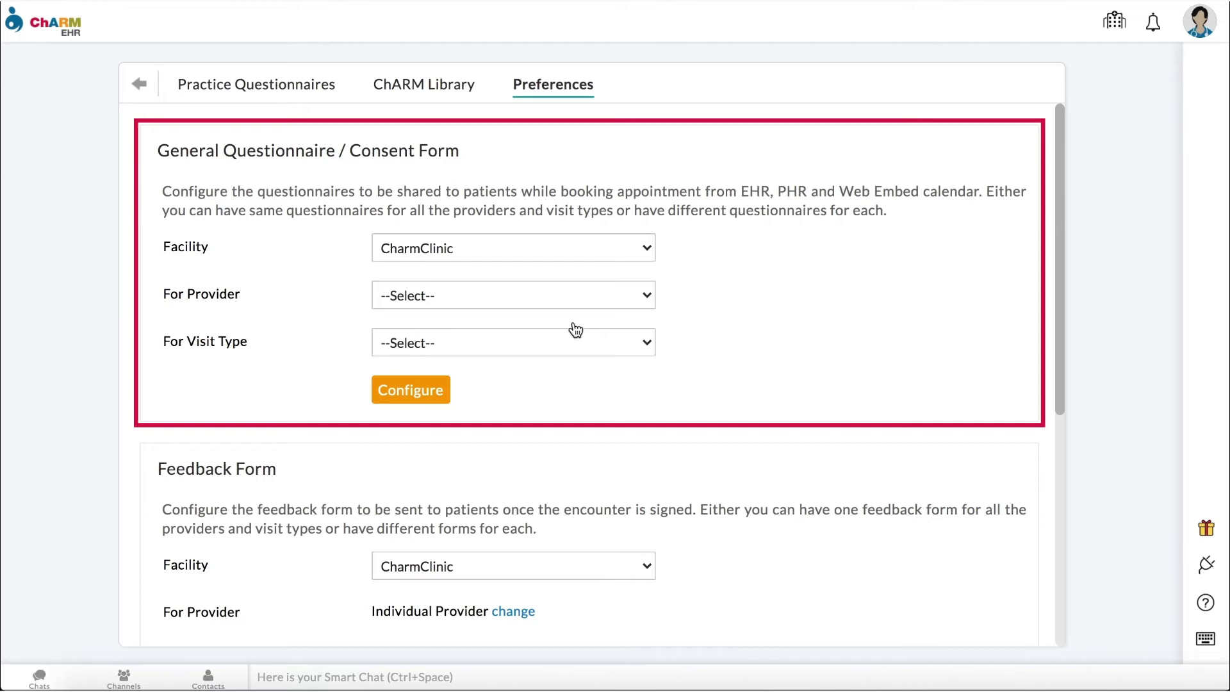
click(641, 251)
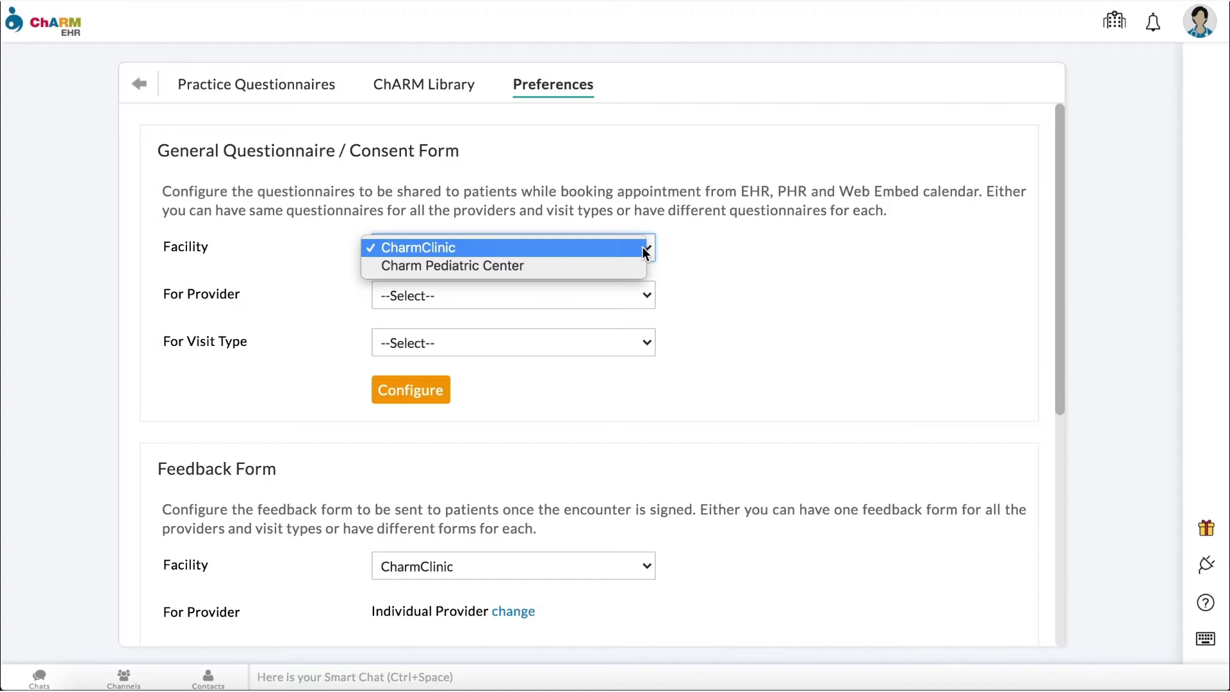
click(640, 247)
click(647, 294)
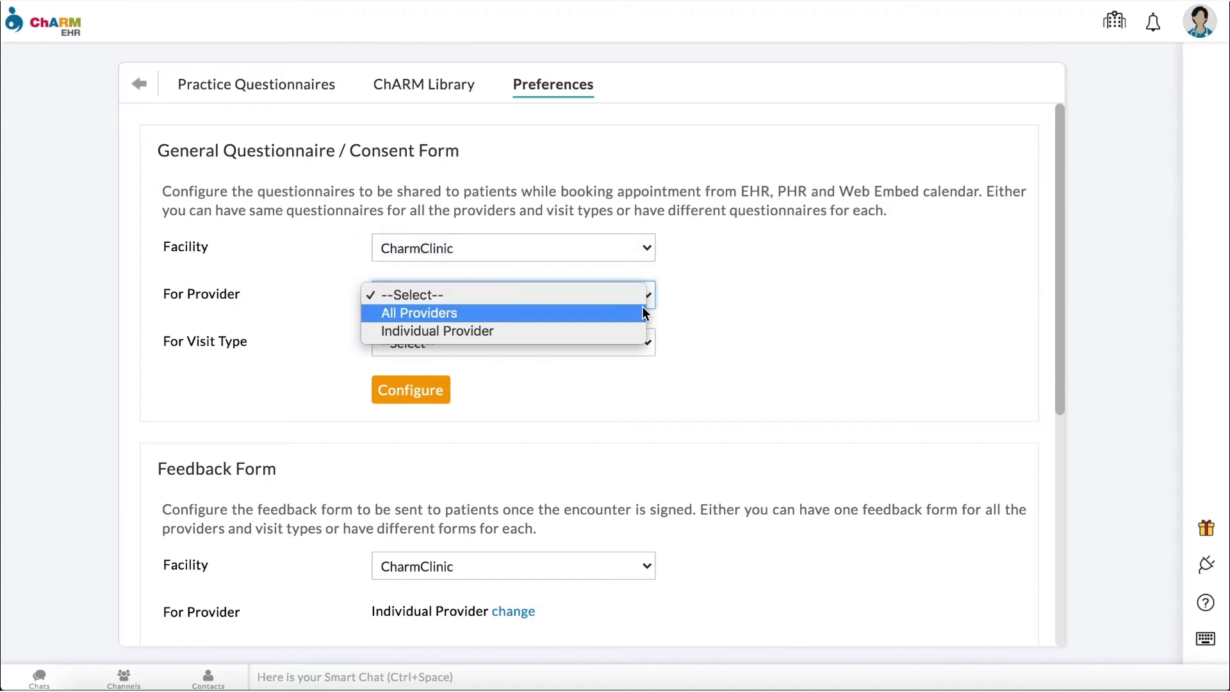
click(641, 328)
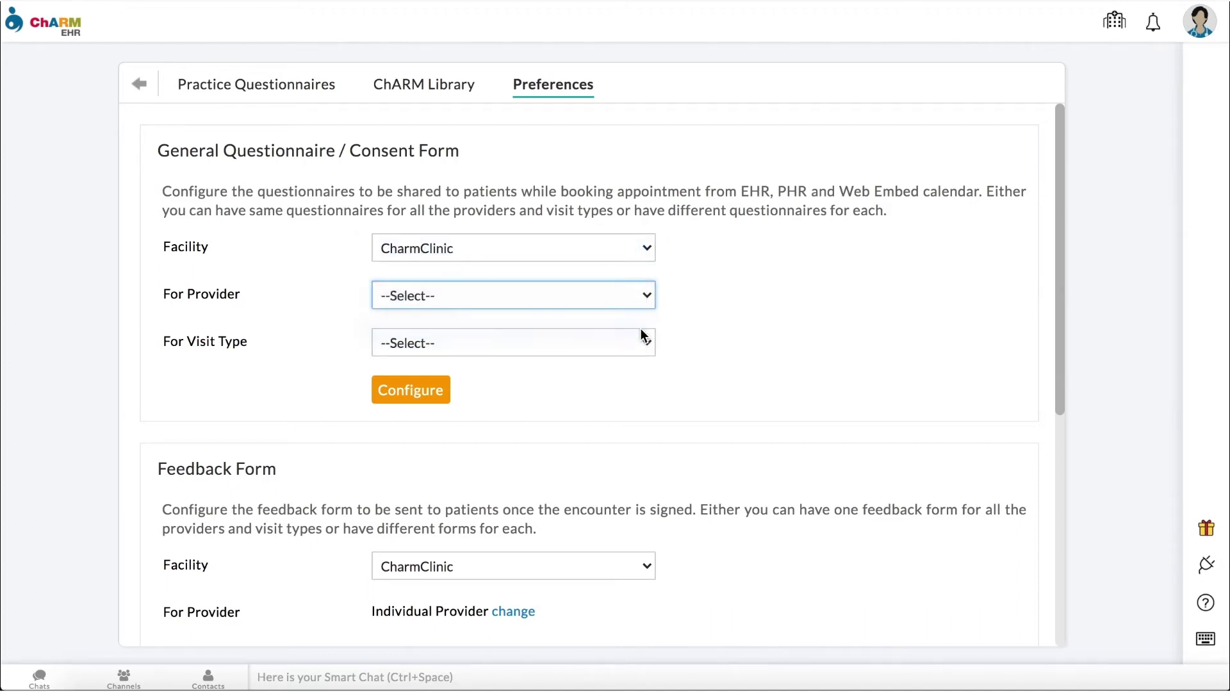
click(643, 344)
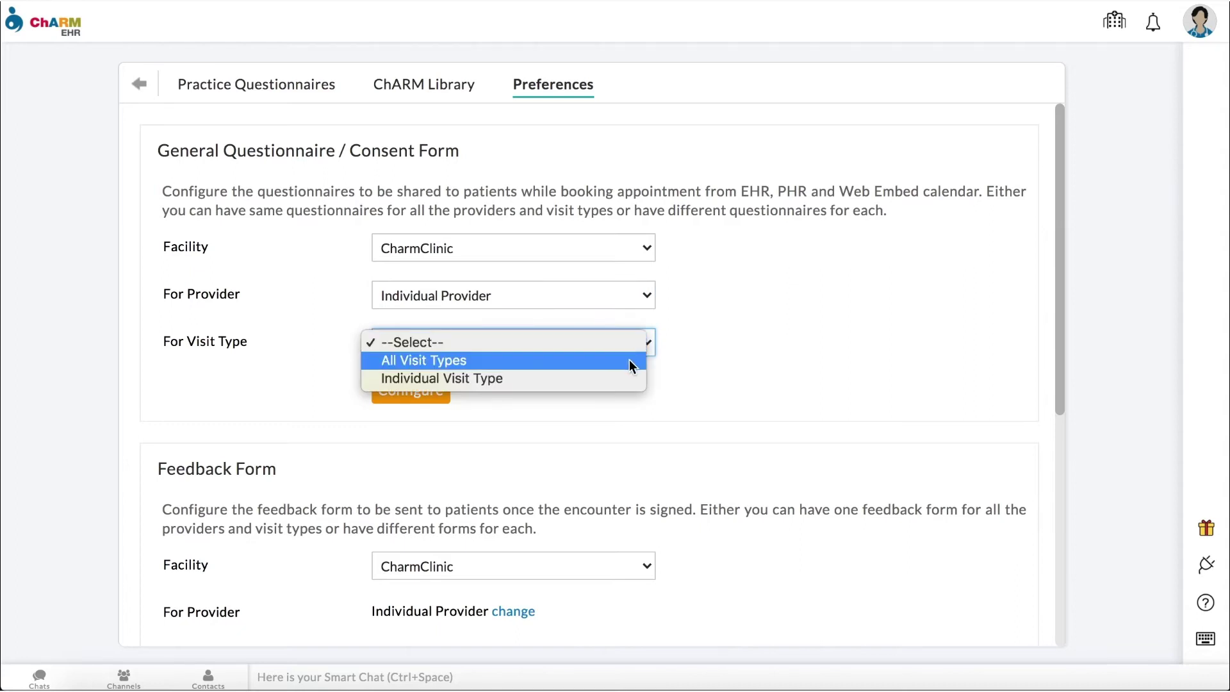
click(632, 361)
click(440, 391)
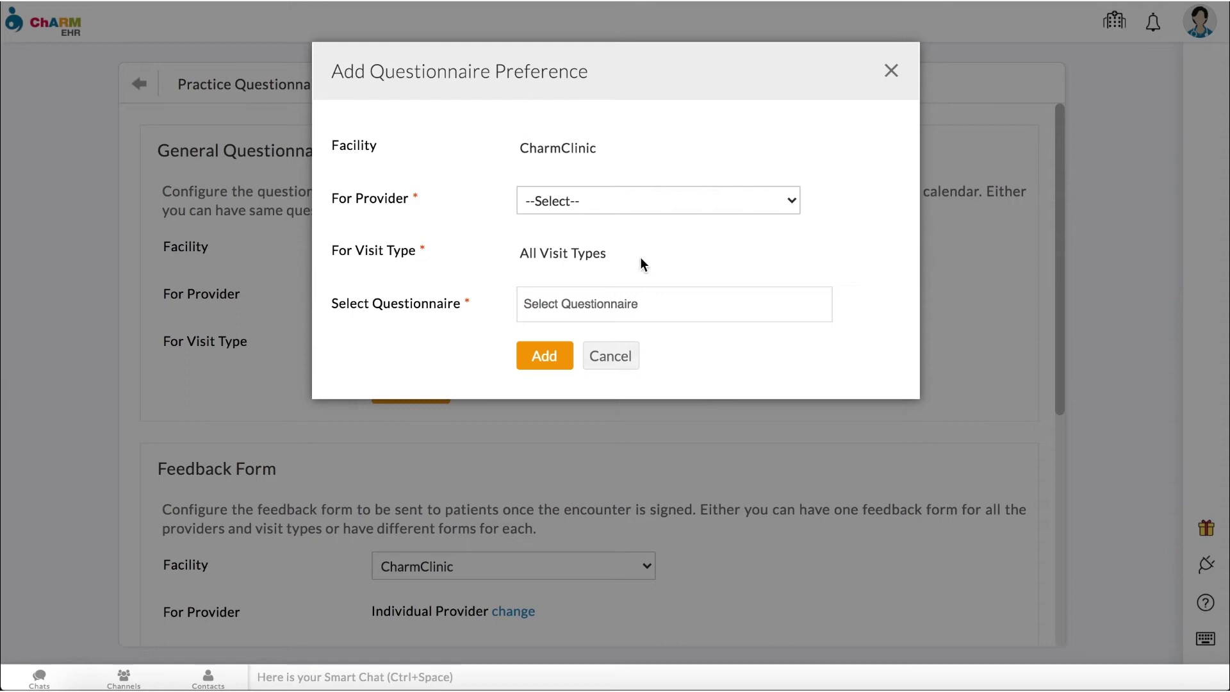
Step: Assign the Basic Intake Form to the chosen provider and add the preference
click(792, 203)
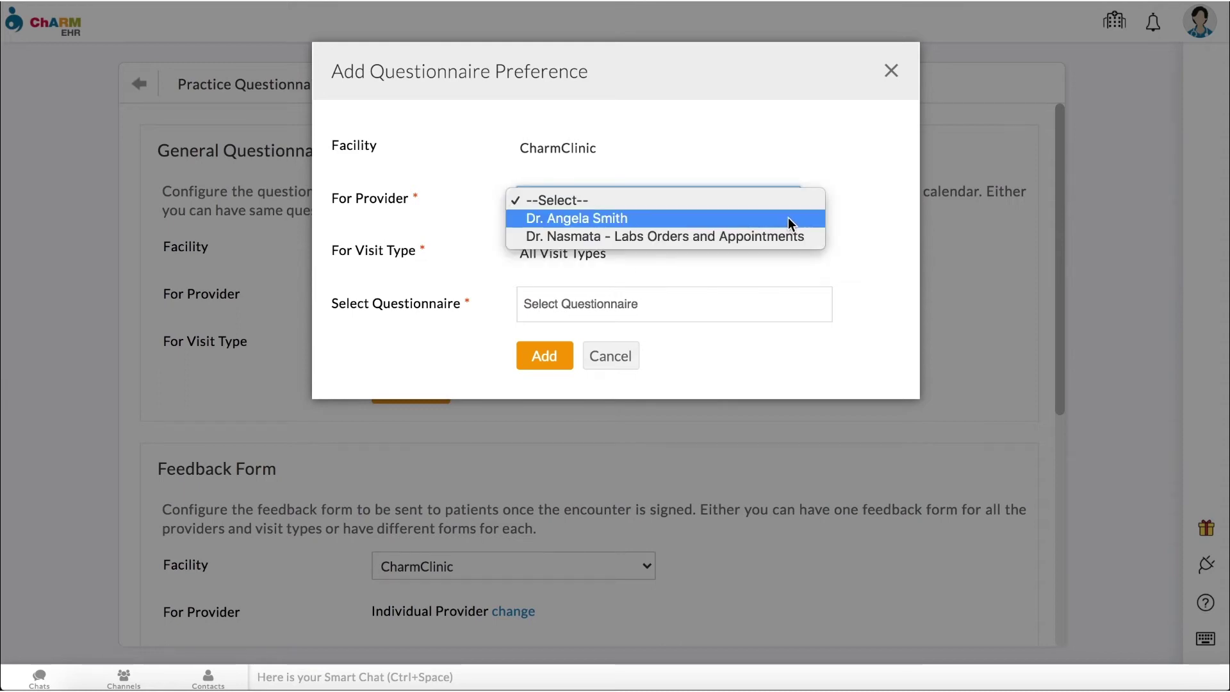
click(787, 218)
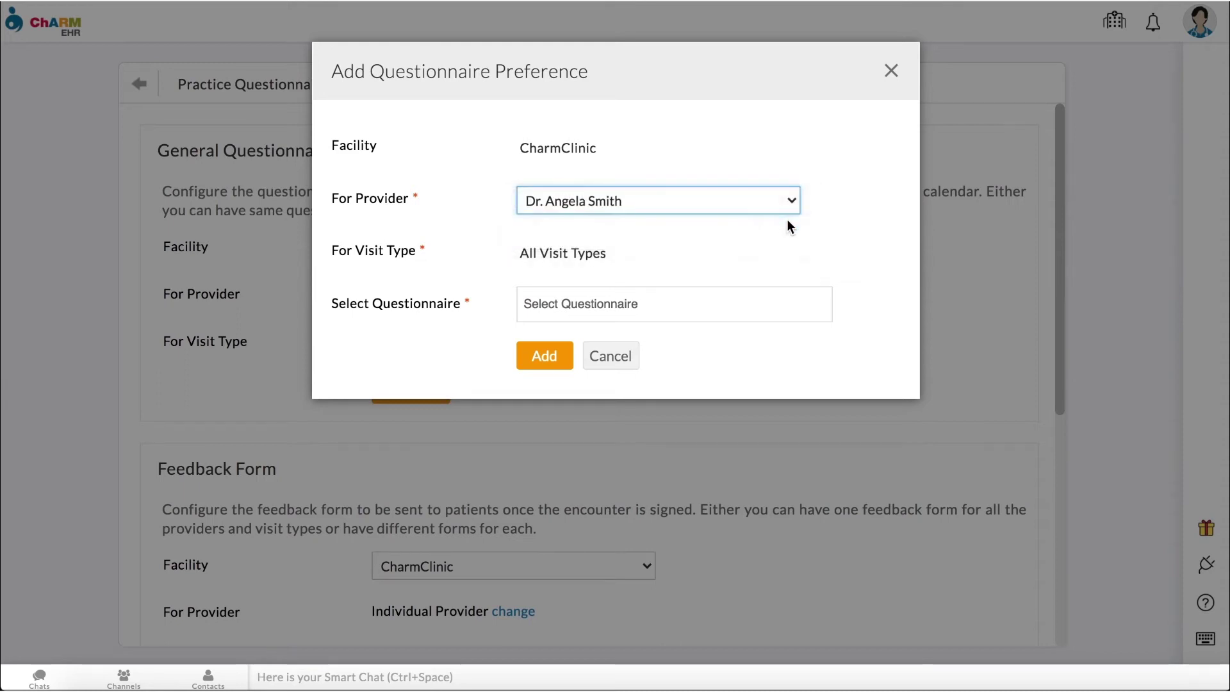
click(747, 301)
scroll(756, 483, down, 3)
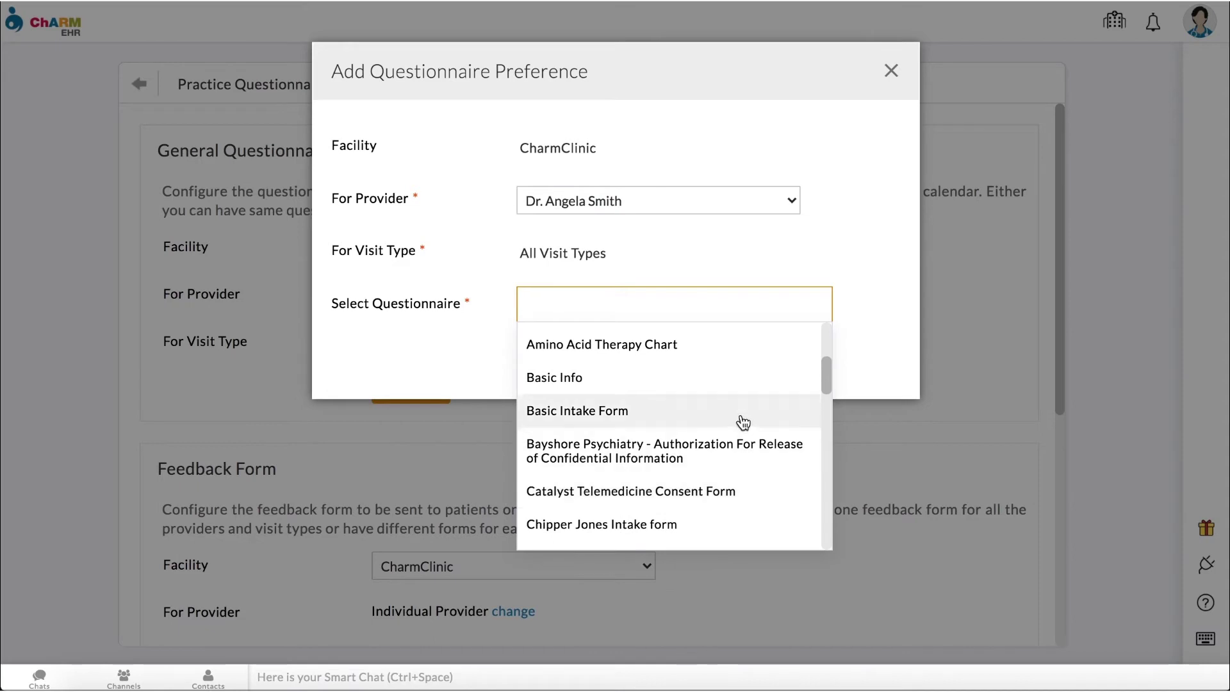
click(667, 415)
click(559, 357)
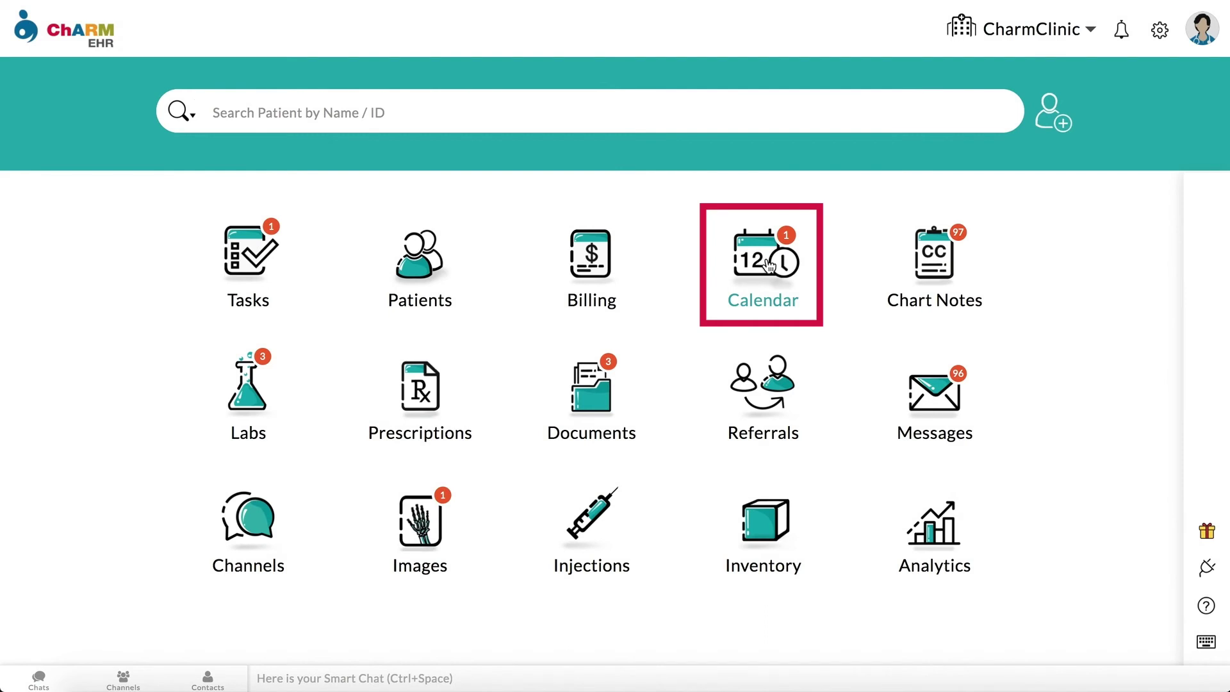
Step: Start a Jul 22, 12:30 PM appointment in week view for the patient and provider
click(769, 265)
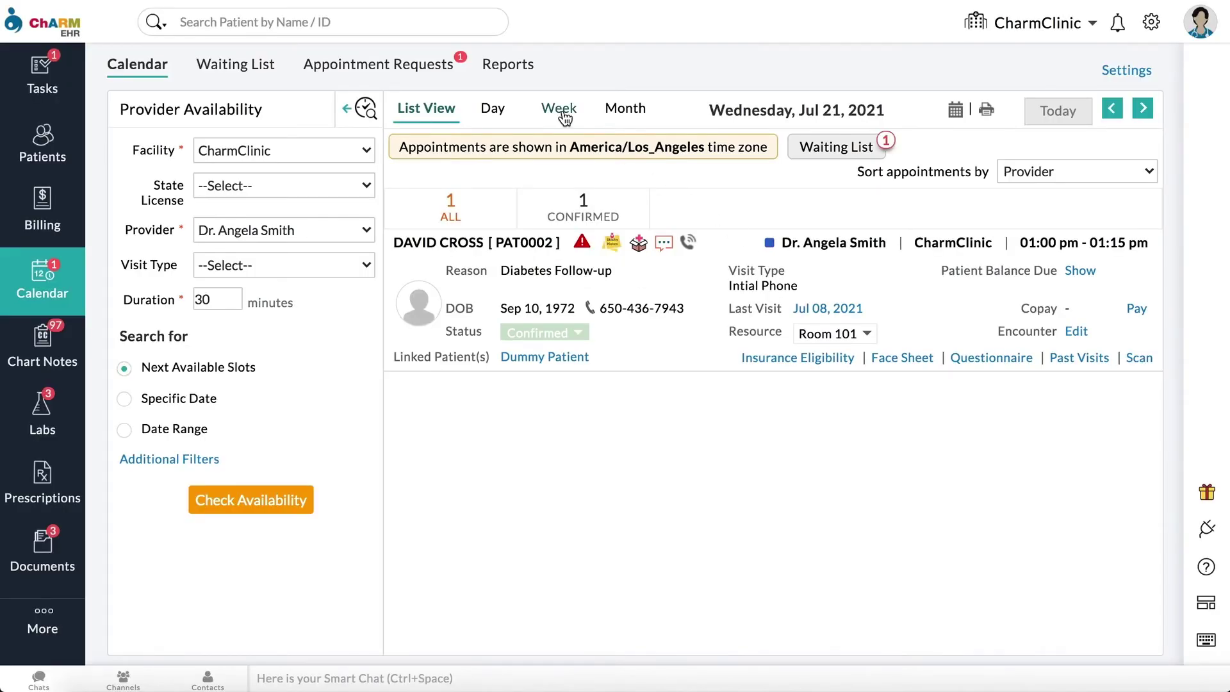
click(561, 110)
click(908, 403)
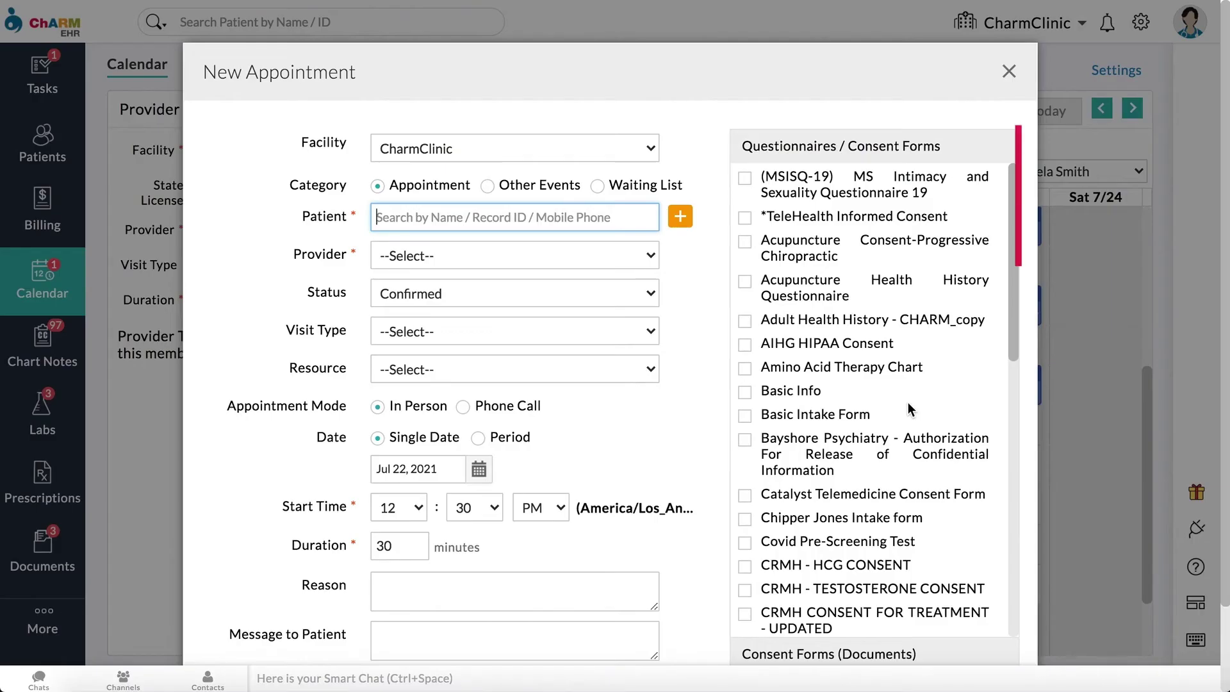
text(davi)
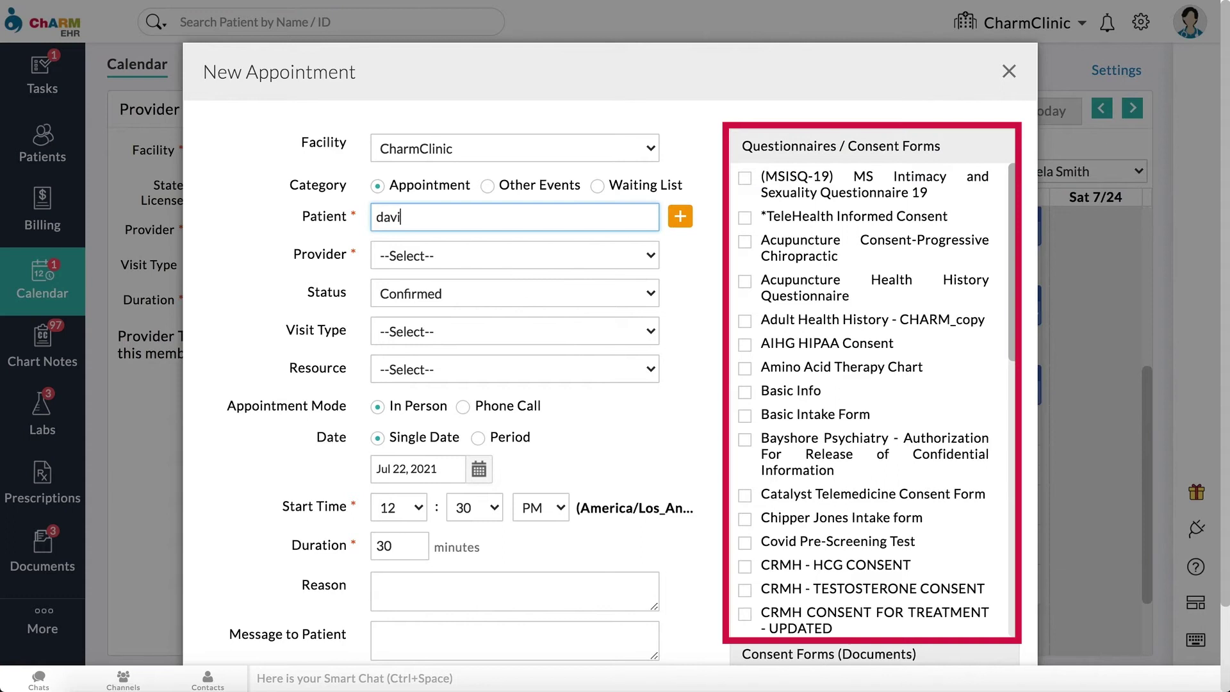
click(620, 245)
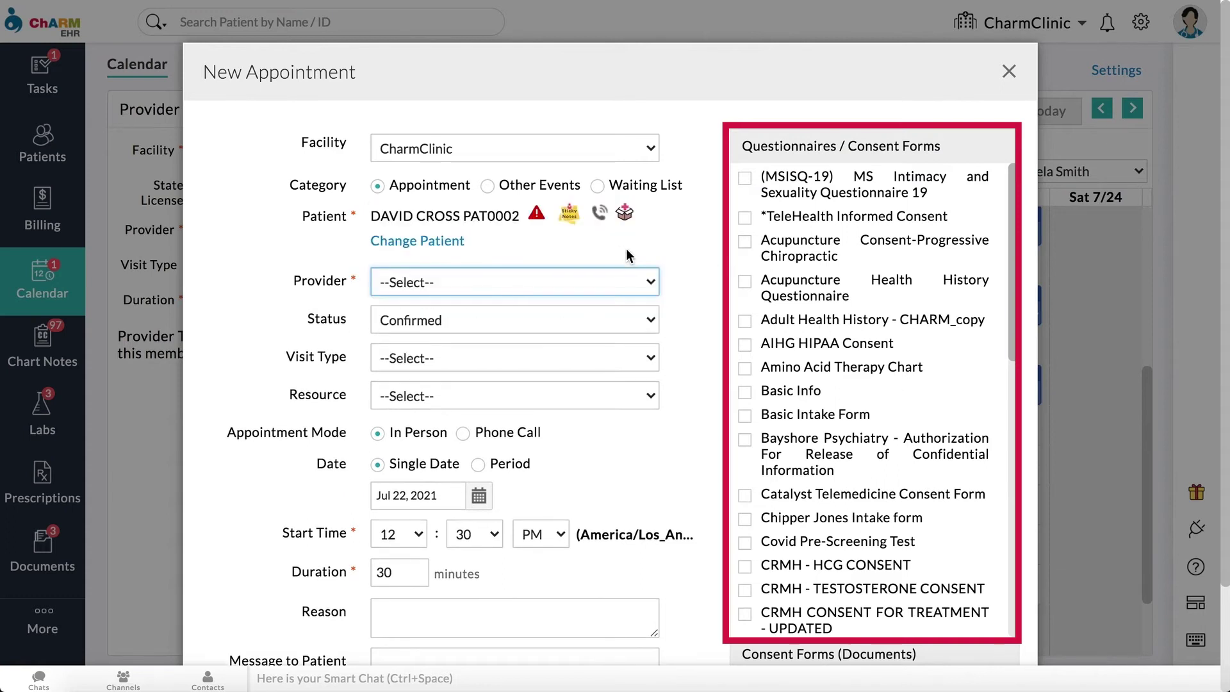
click(646, 281)
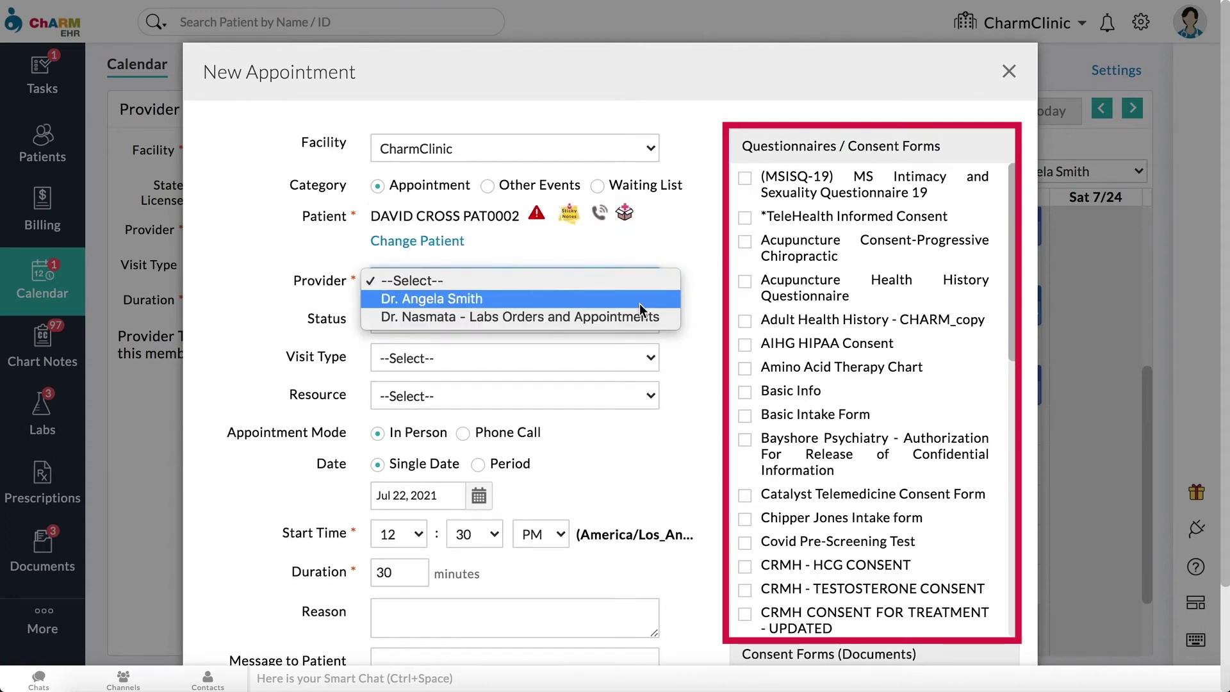
click(640, 304)
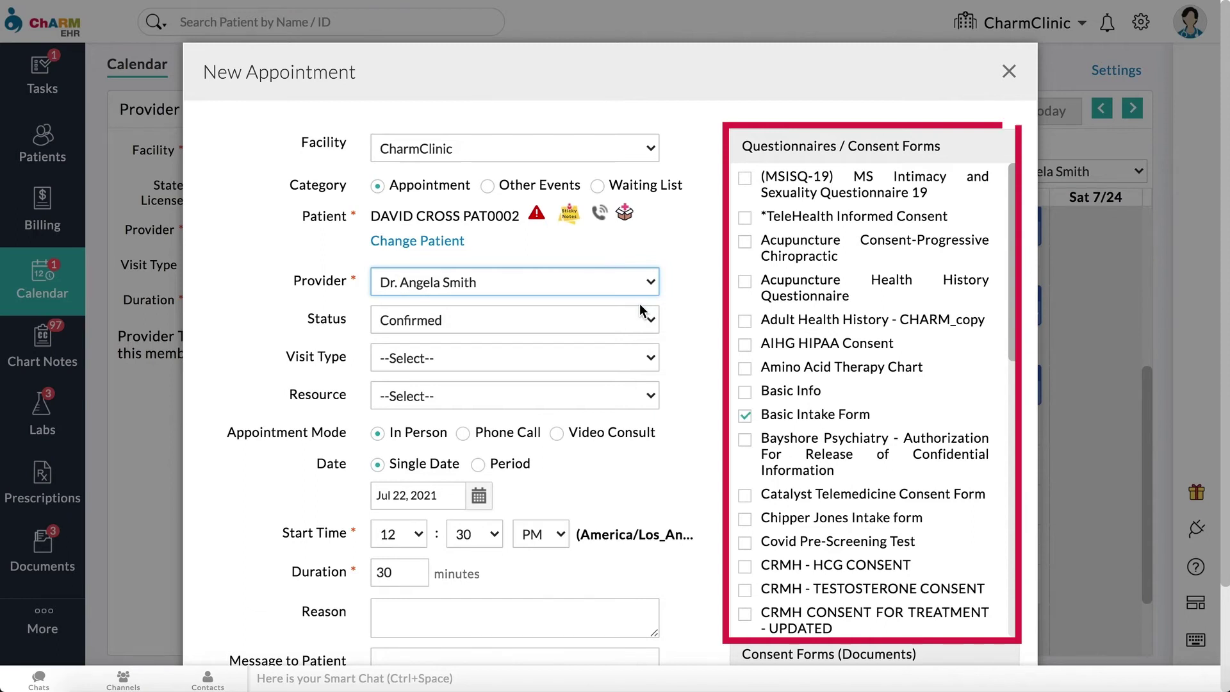
Step: Replace Basic Intake Form with Covid Pre-Screening Test and Depression questionnaires and confirm the appointment
click(746, 414)
scroll(747, 413, down, 3)
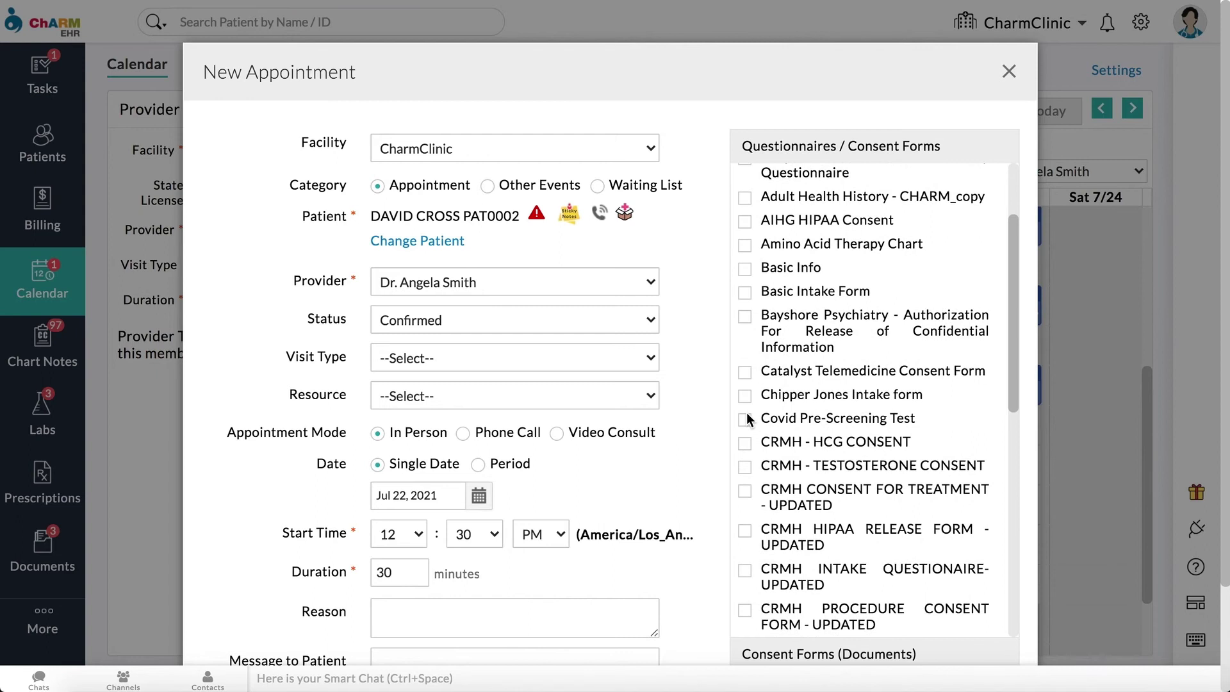
click(745, 418)
scroll(769, 462, down, 1)
scroll(785, 492, down, 3)
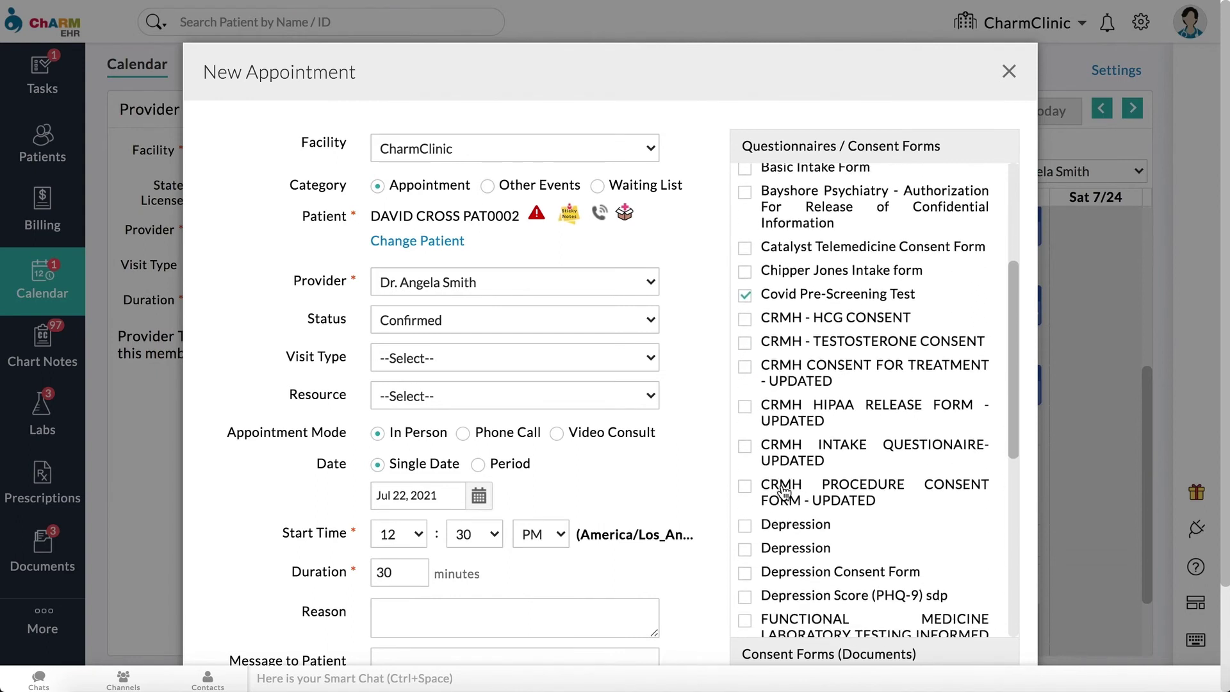
click(746, 488)
scroll(833, 583, down, 2)
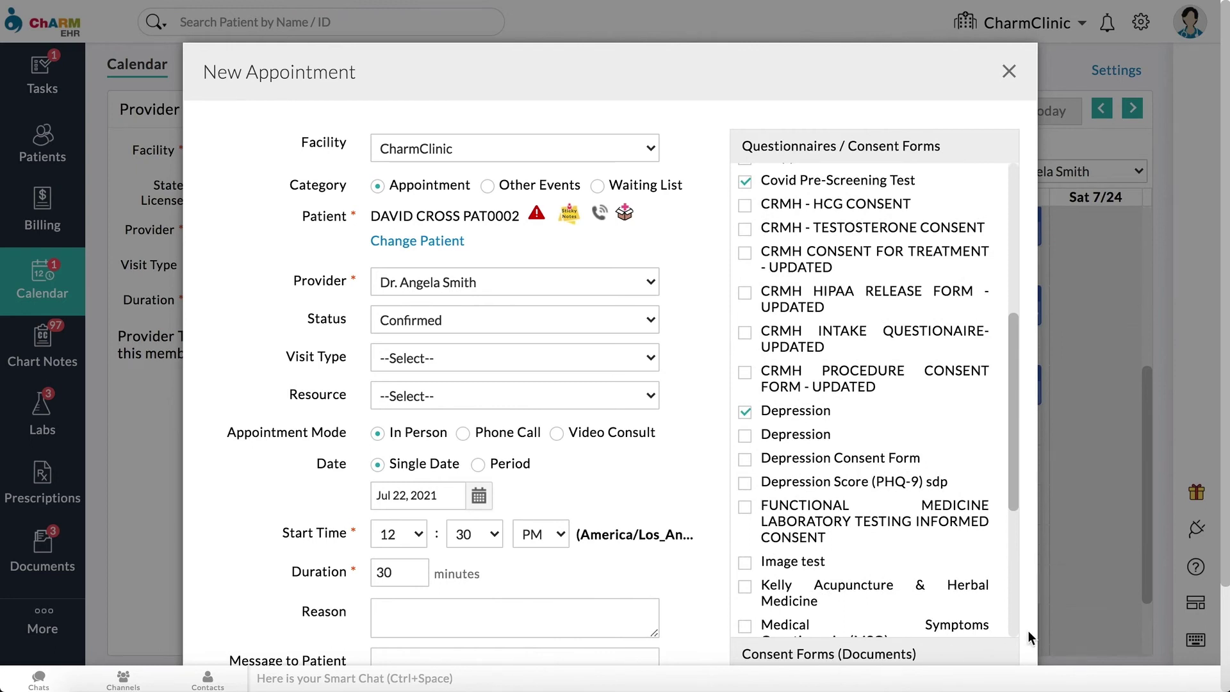
scroll(1036, 629, down, 2)
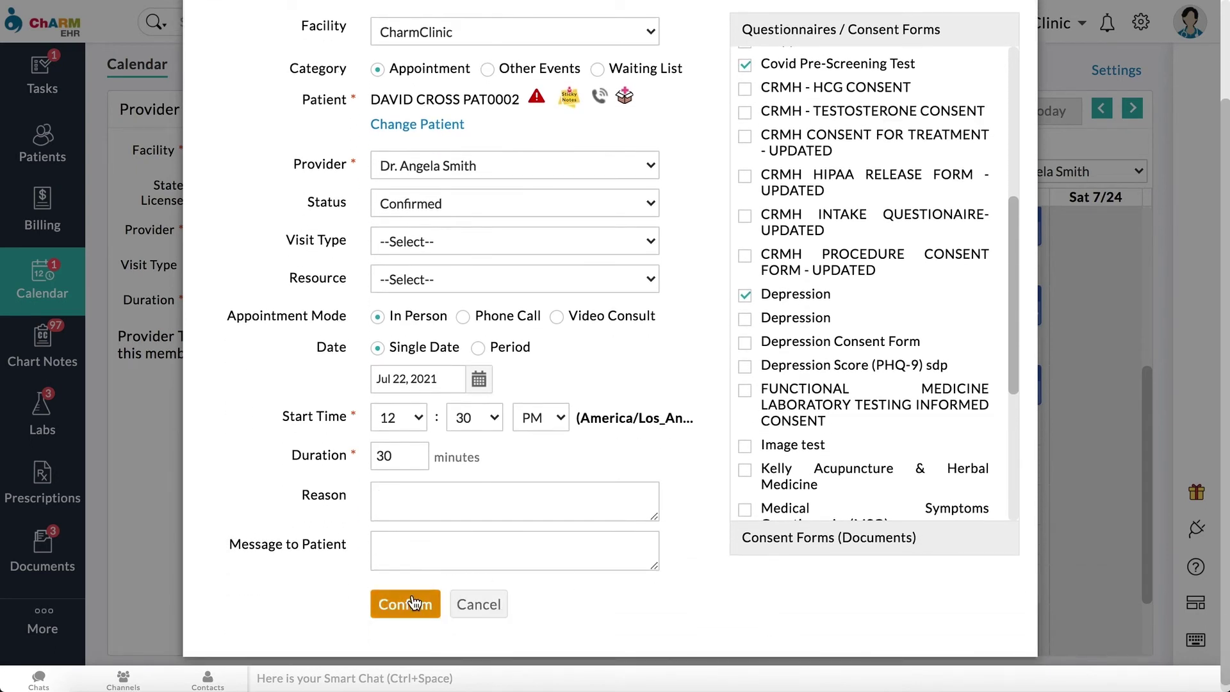
click(413, 605)
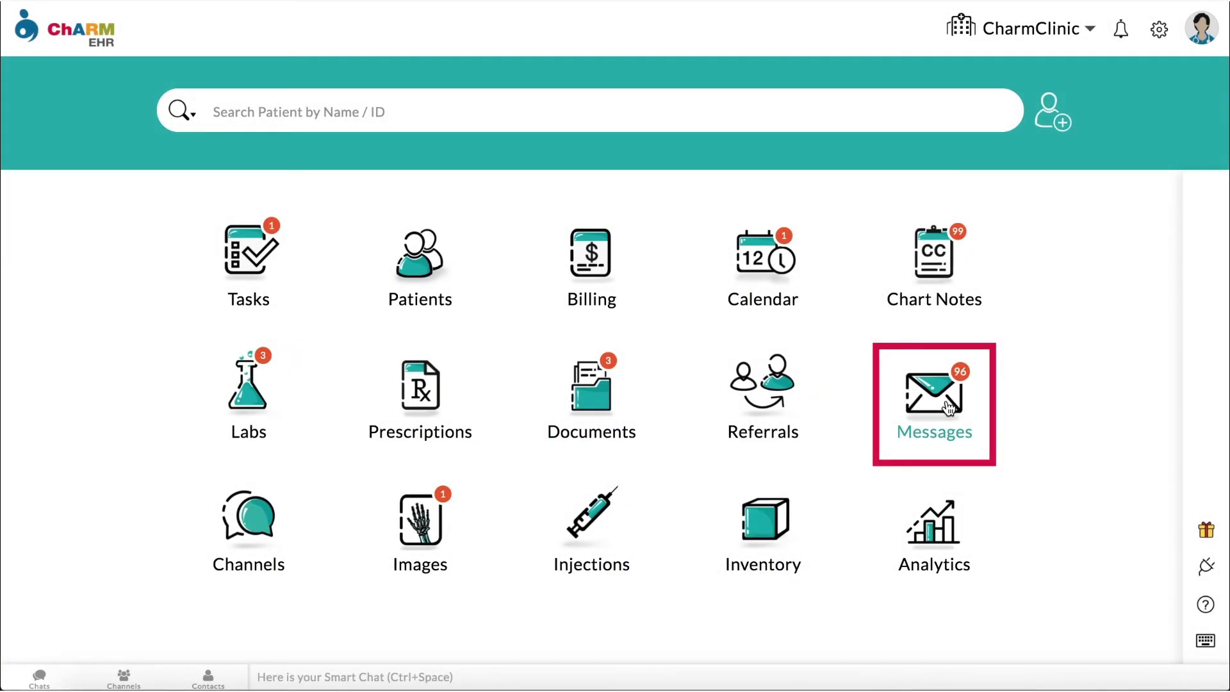
Step: Open Messages from the home dashboard to list messages received from patients
click(948, 408)
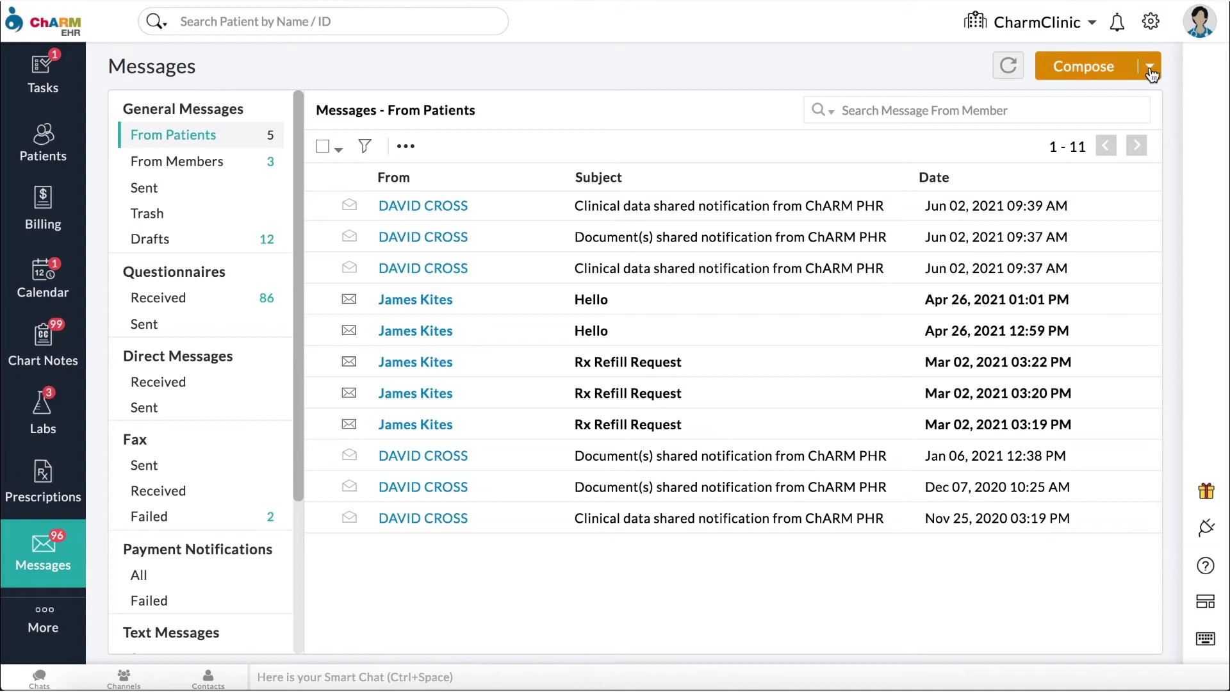
Step: Compose a Questionnaire message sending the Basic Intake Form and Depression questionnaires to the patient
click(1150, 68)
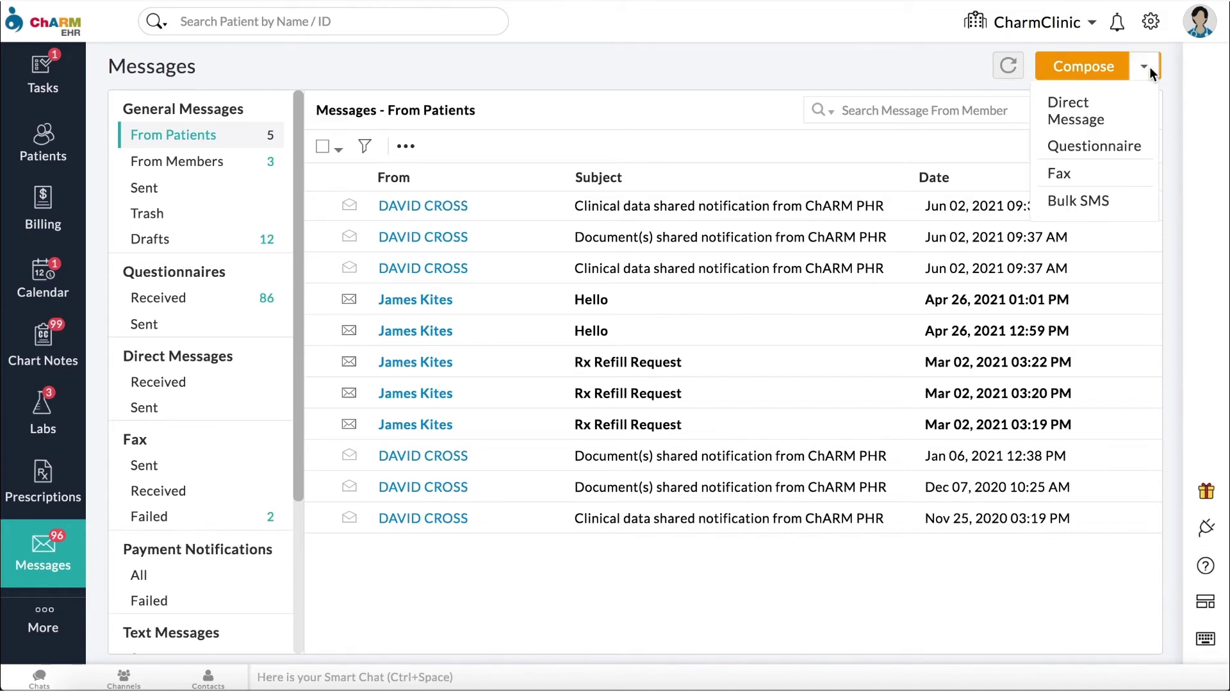
click(1107, 146)
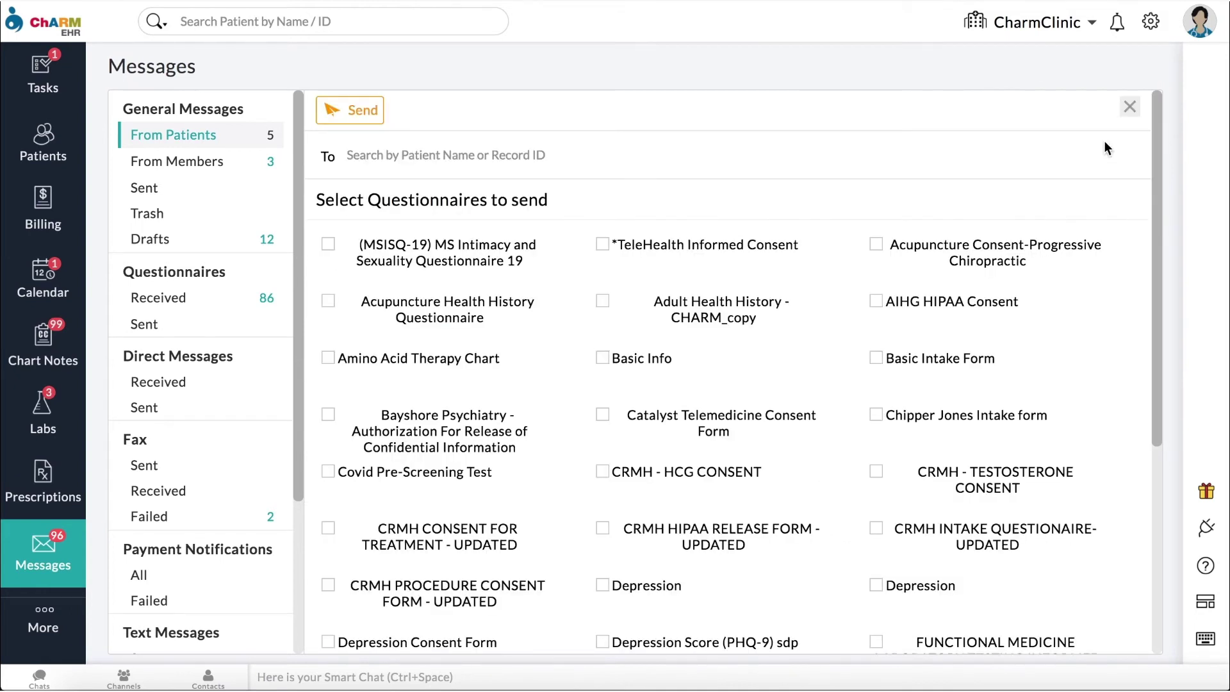
text(James)
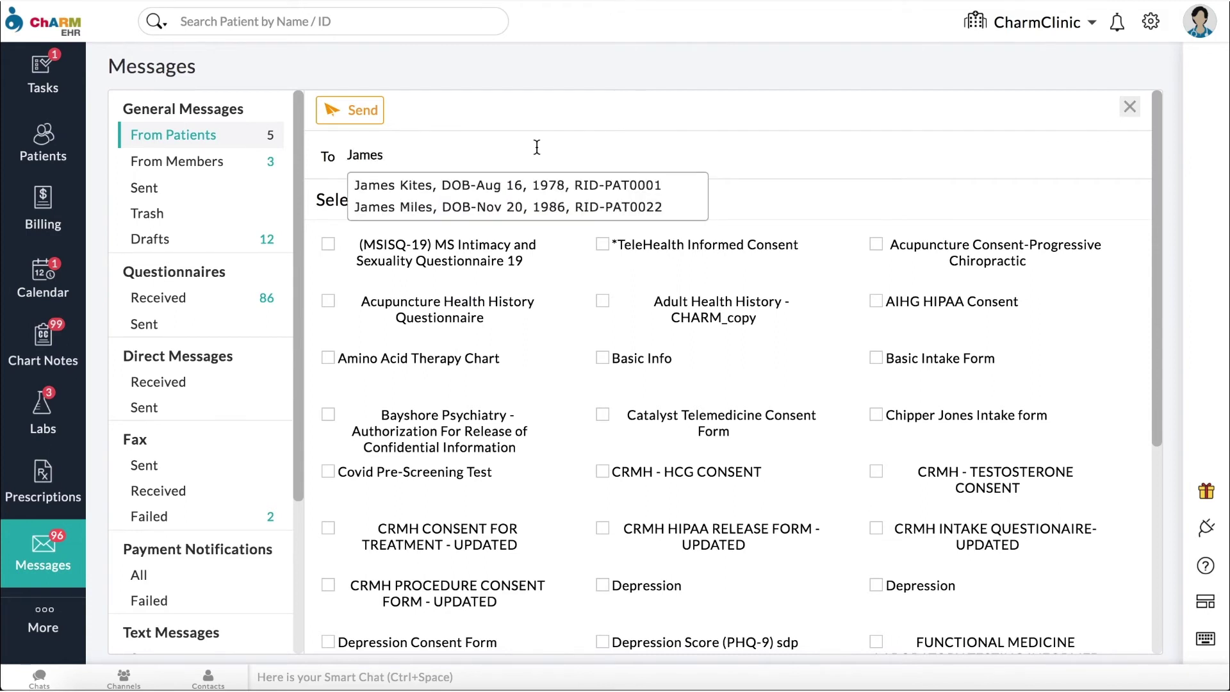
click(490, 184)
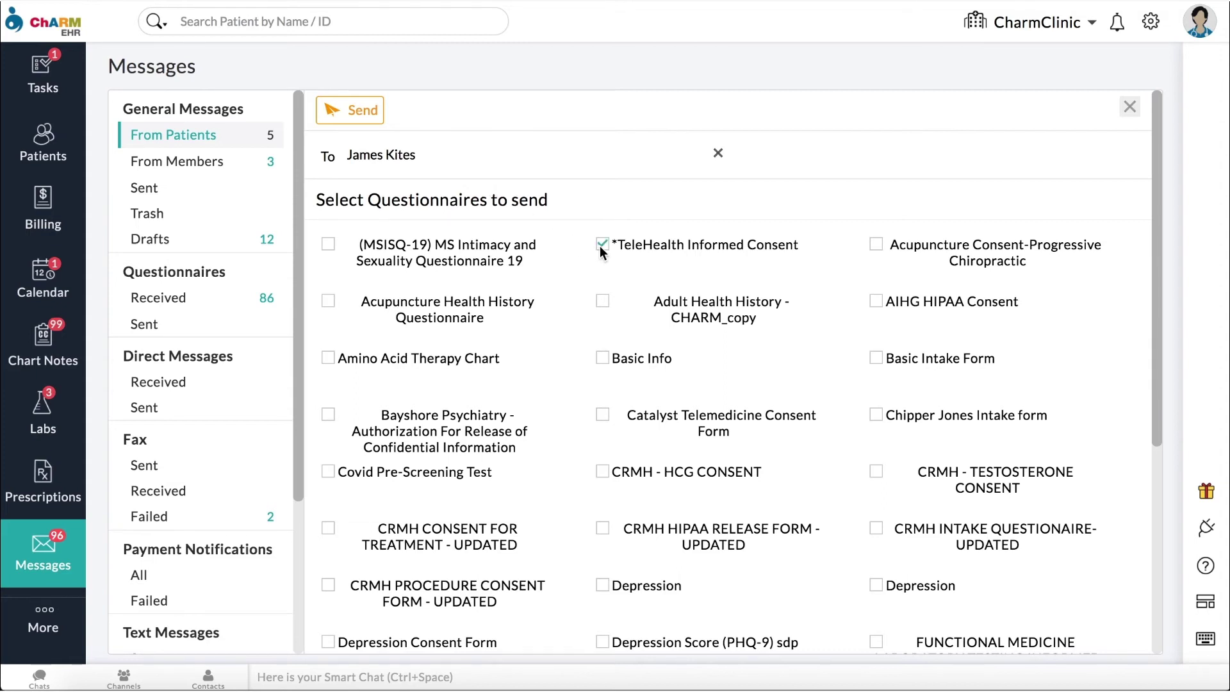
click(876, 358)
click(603, 586)
click(376, 125)
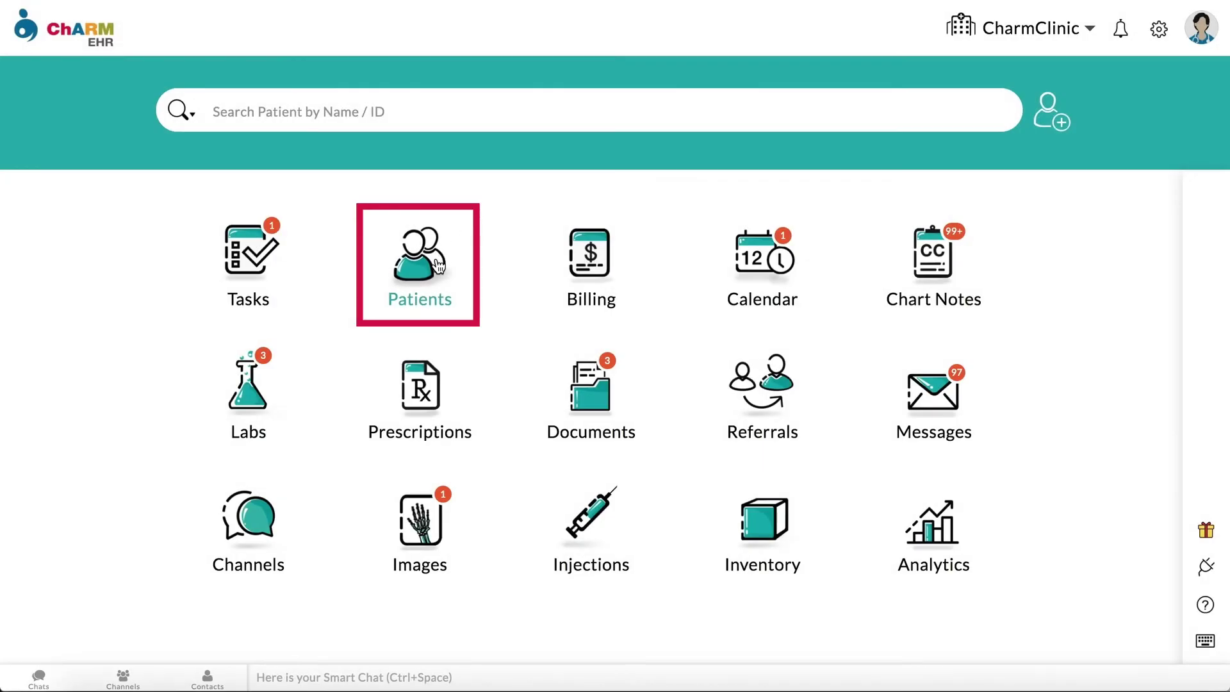
Step: Open the patient's submitted Basic Intake Form under Patient Details' Questionnaires tab
click(438, 265)
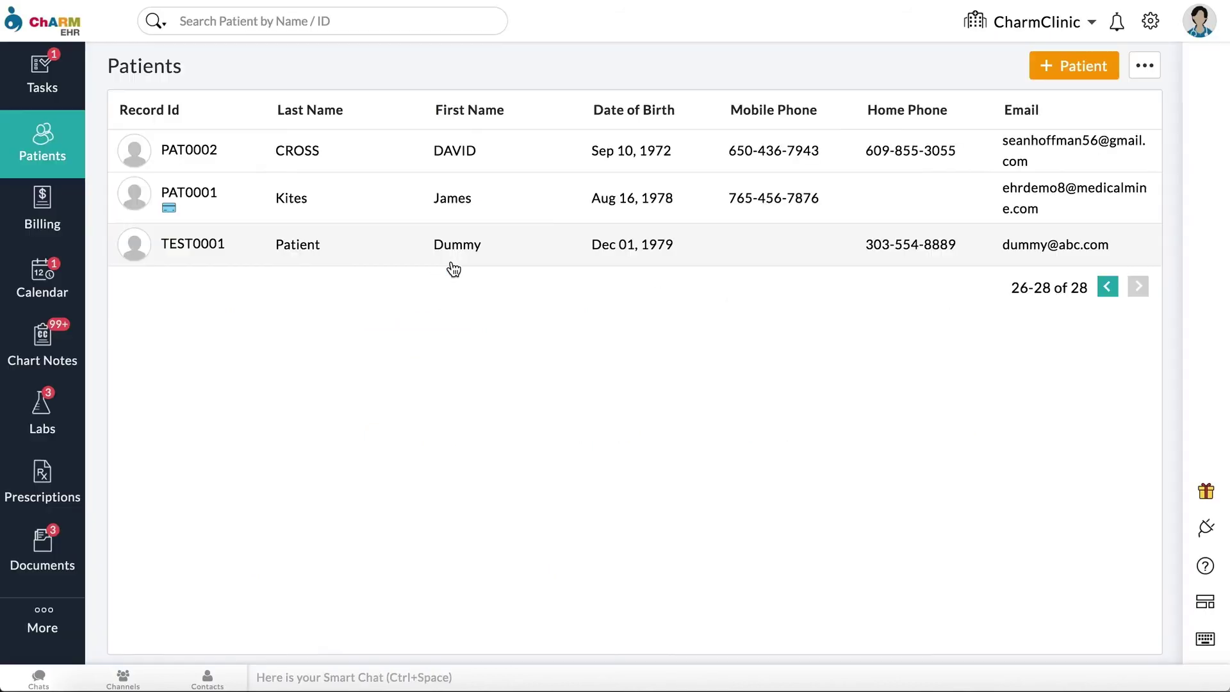
click(447, 217)
click(204, 151)
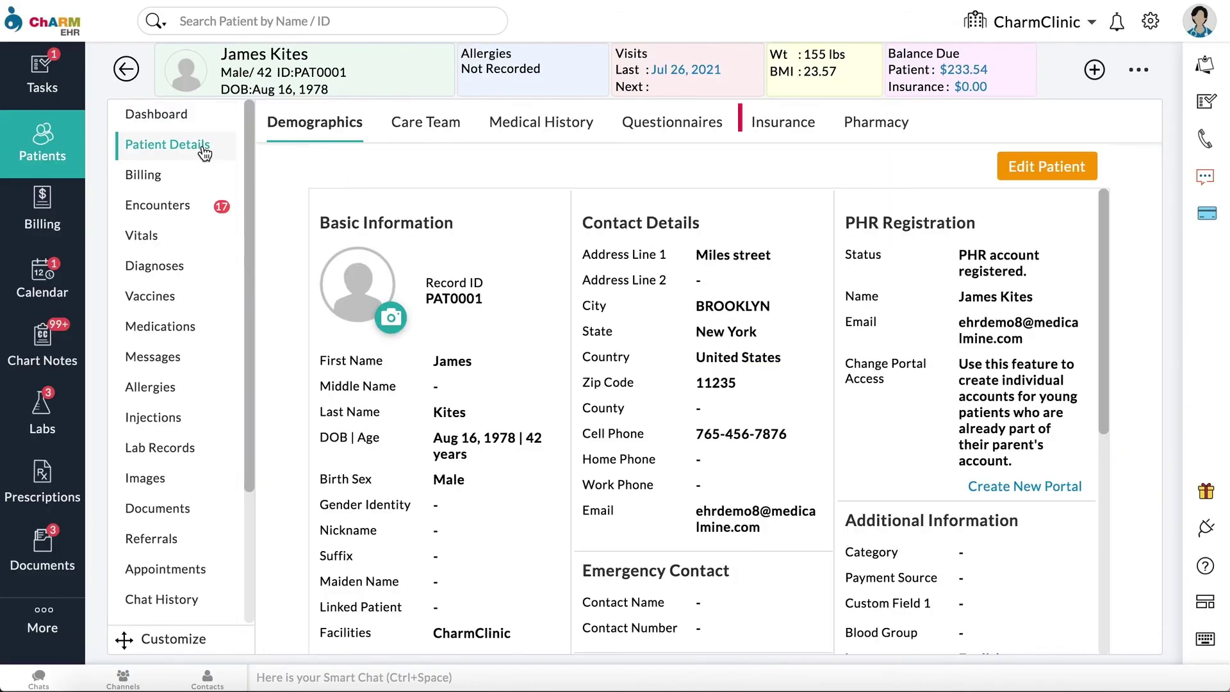
click(671, 140)
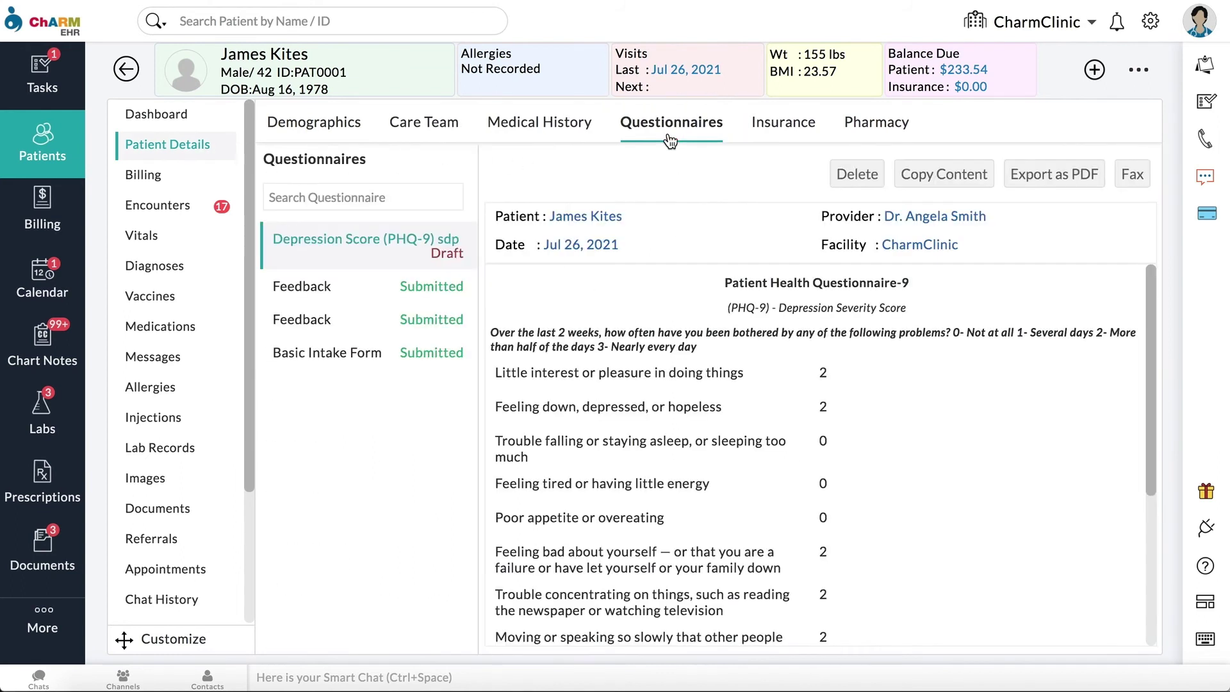
click(434, 362)
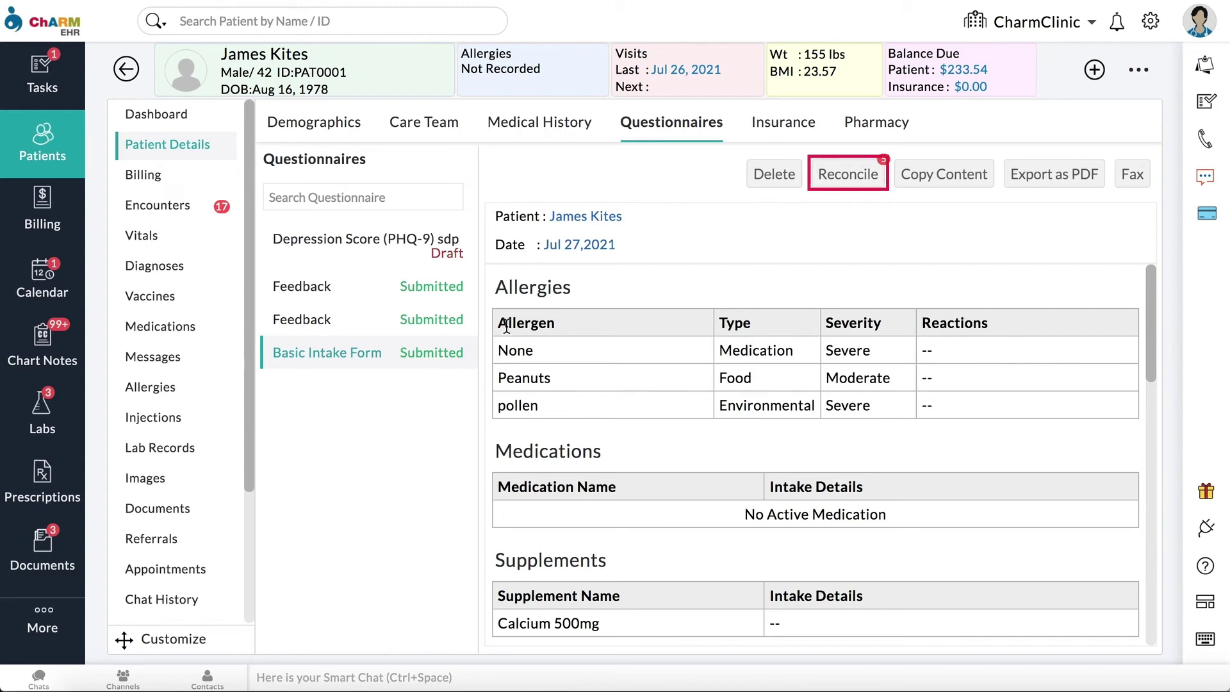
Step: Reconcile the form, adding None, Peanuts and pollen allergies and ignoring No Active Medication
click(834, 191)
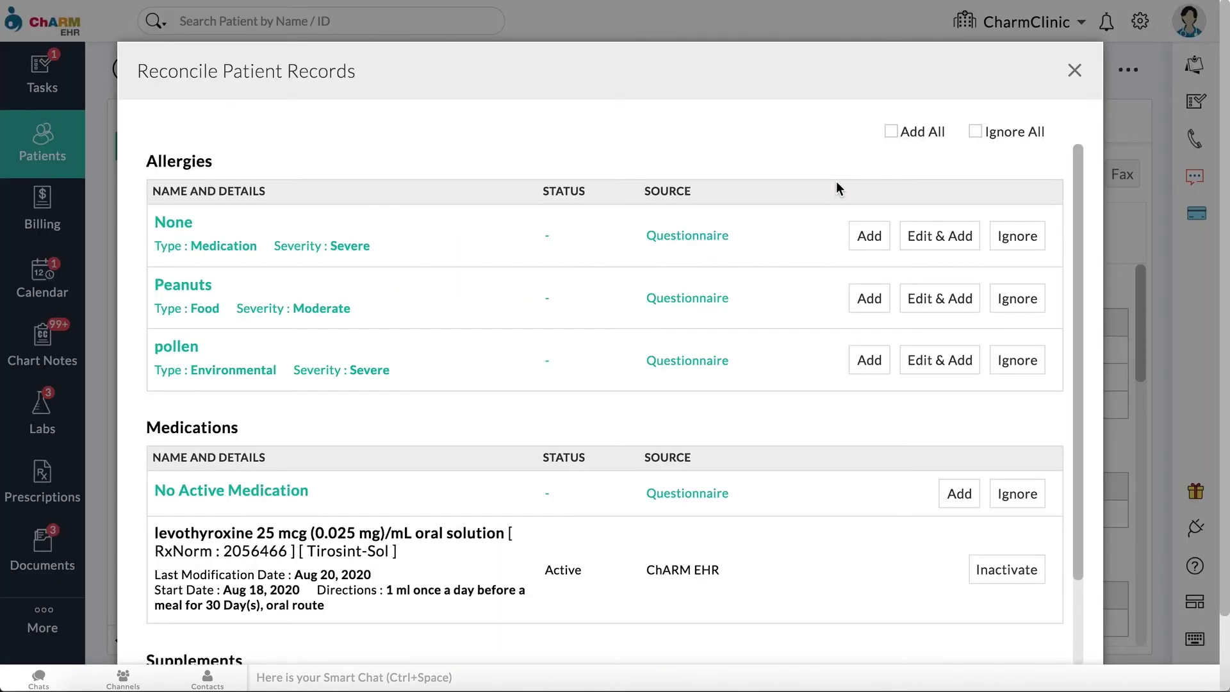
scroll(836, 184, down, 2)
click(869, 193)
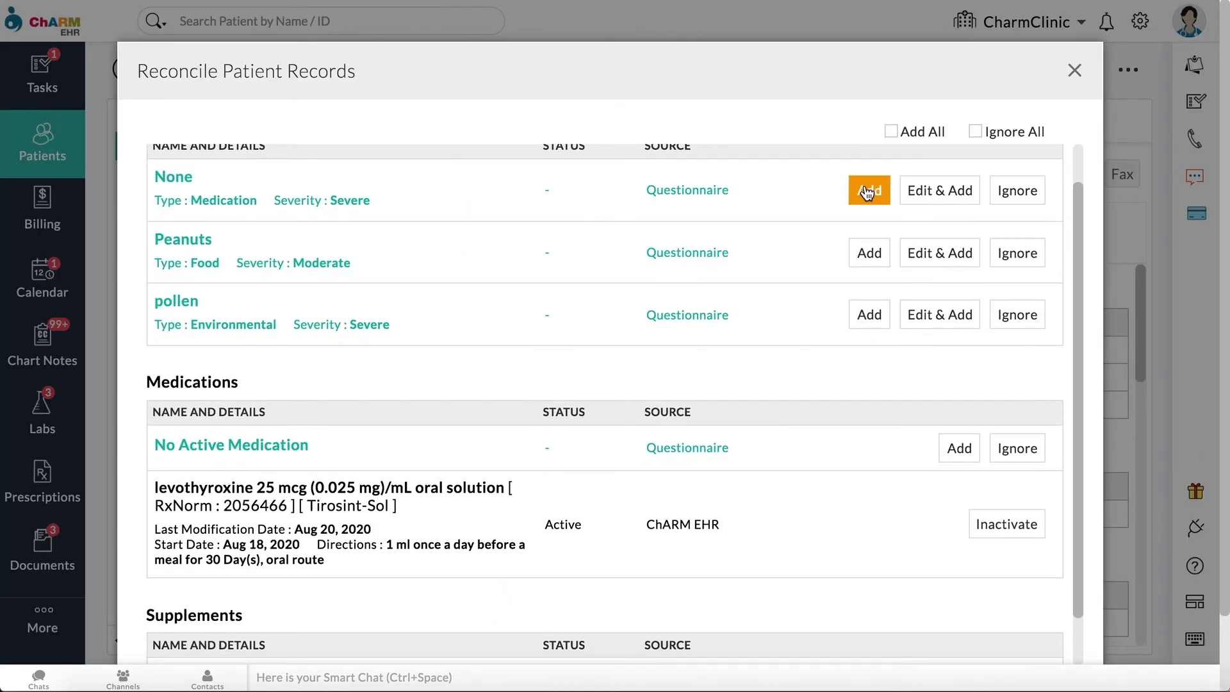
click(878, 255)
click(873, 313)
click(1019, 448)
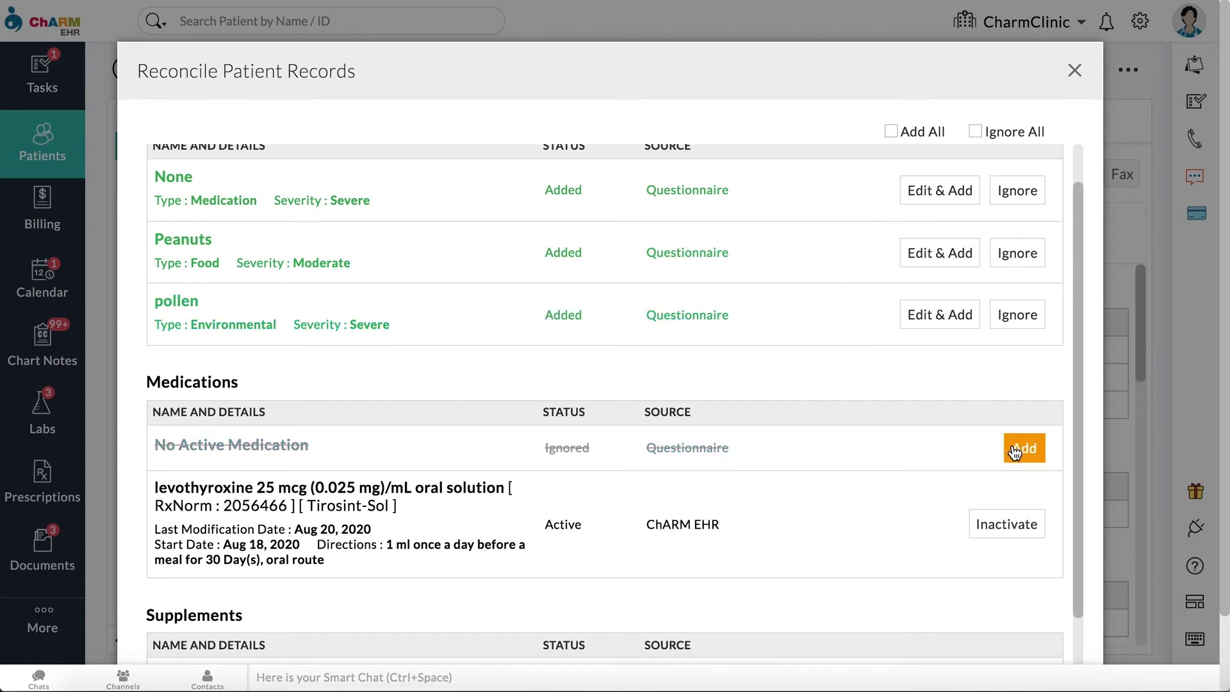
Step: Add the Calcium 500mg supplement, preview the reconciliation and save it to the chart
scroll(1002, 526, down, 1)
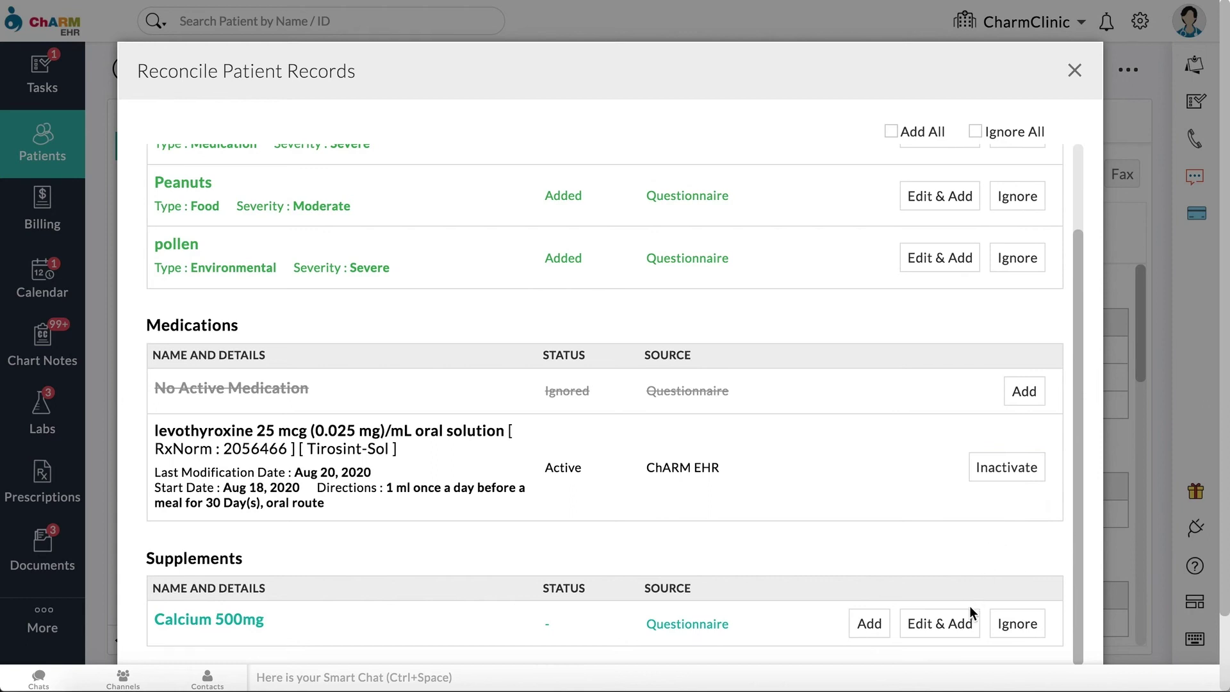
click(884, 624)
scroll(884, 616, down, 2)
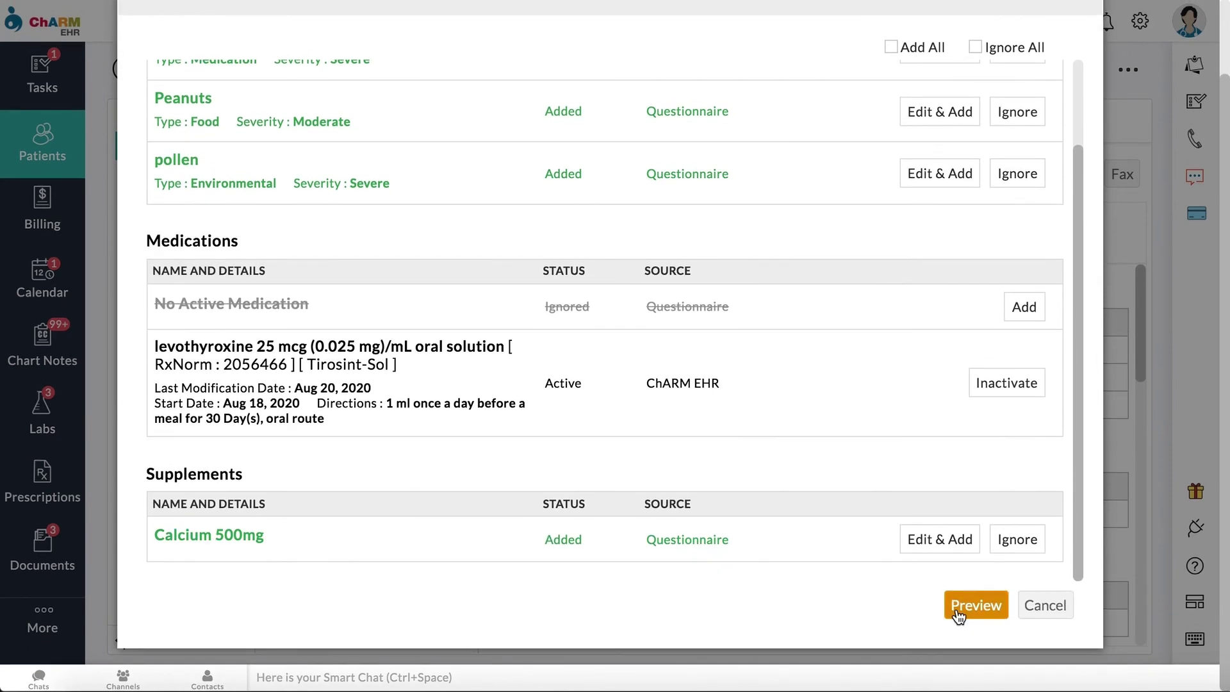
click(956, 603)
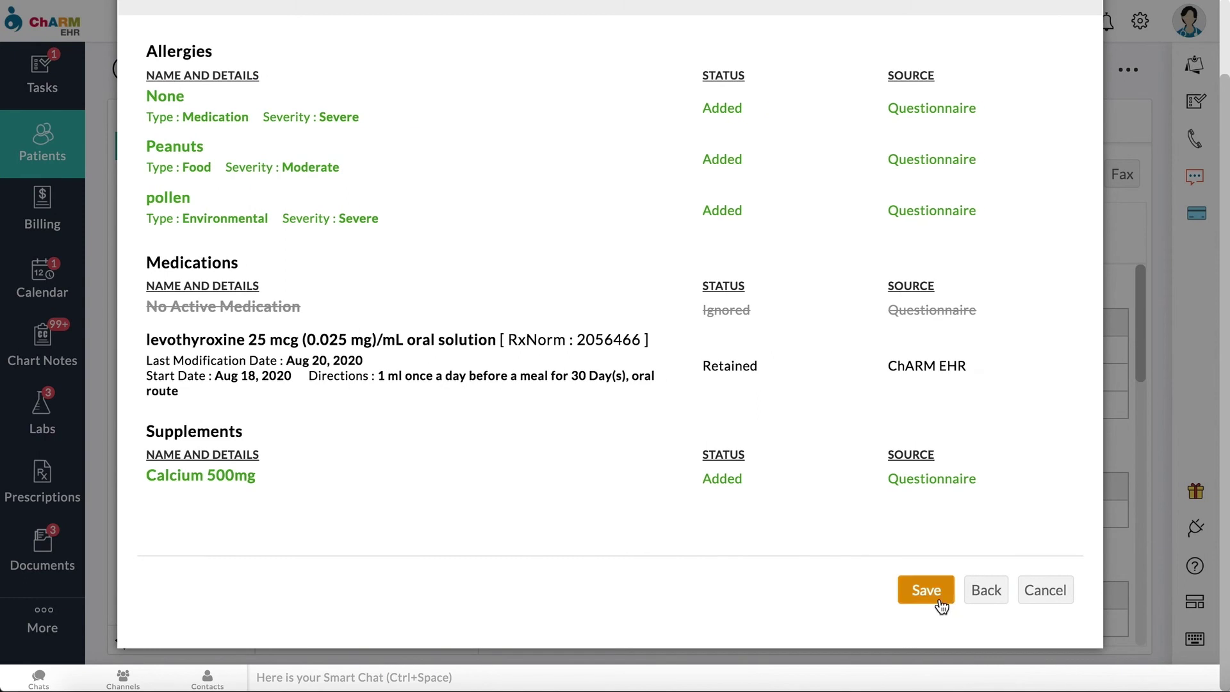
click(939, 601)
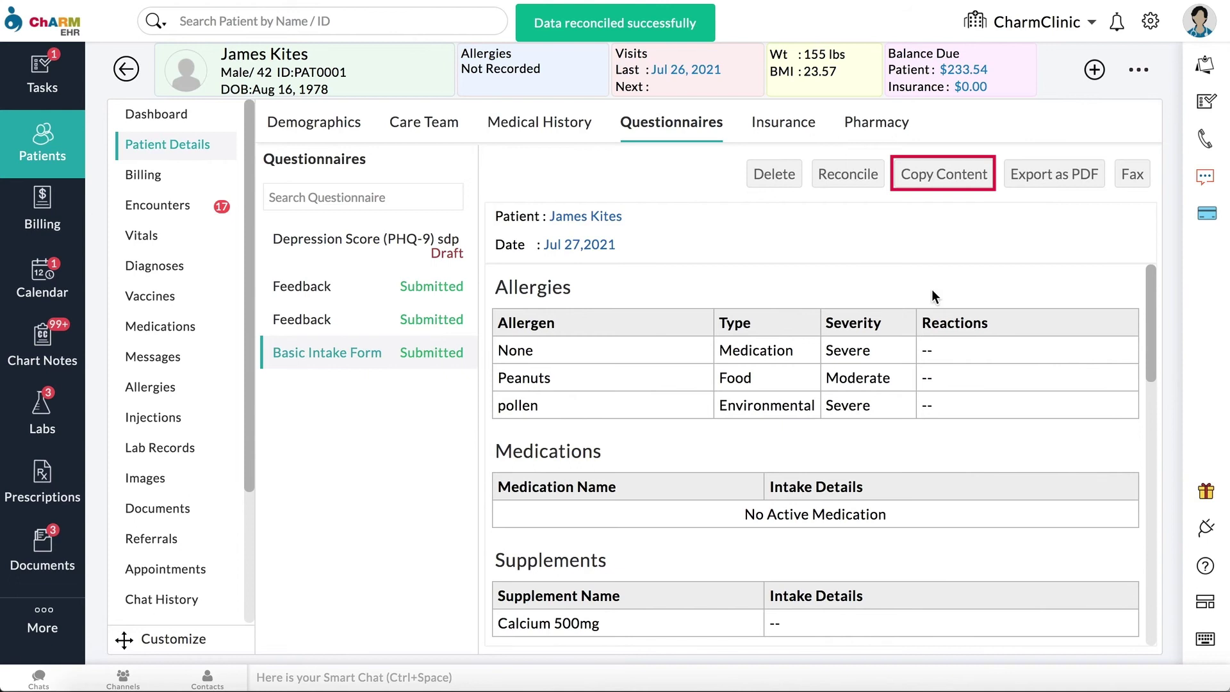
Step: Review the Basic Intake Form text via Copy Content, then export the form as a PDF
click(932, 190)
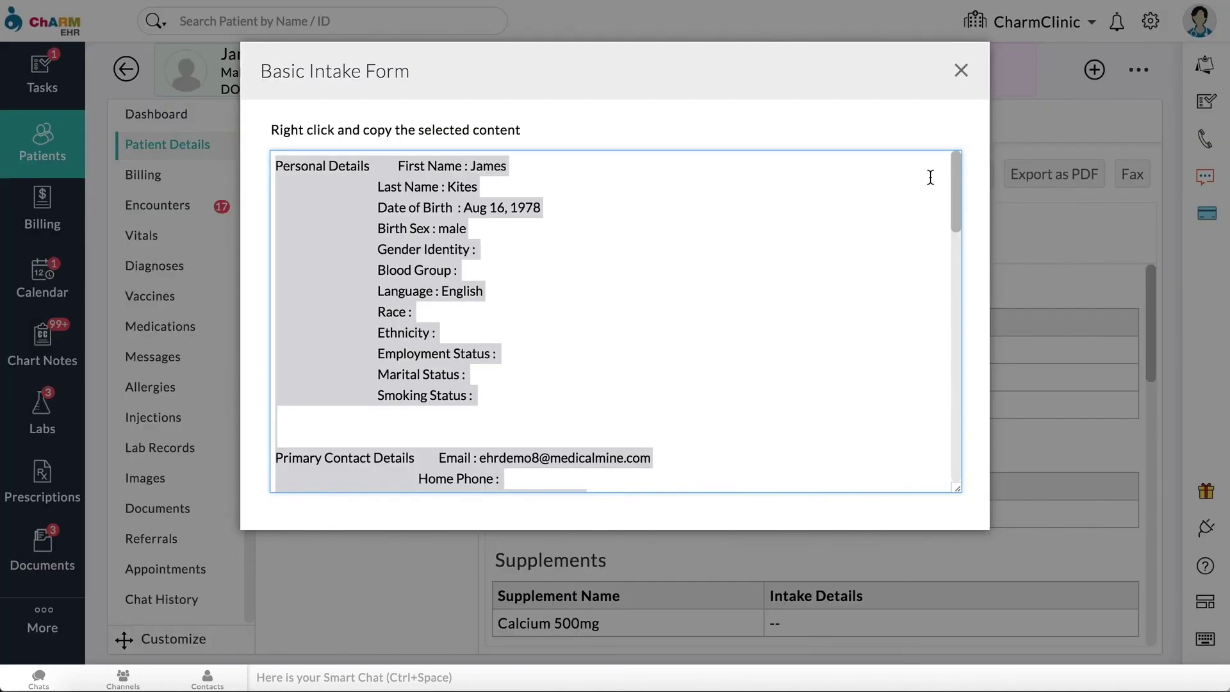
scroll(931, 180, down, 15)
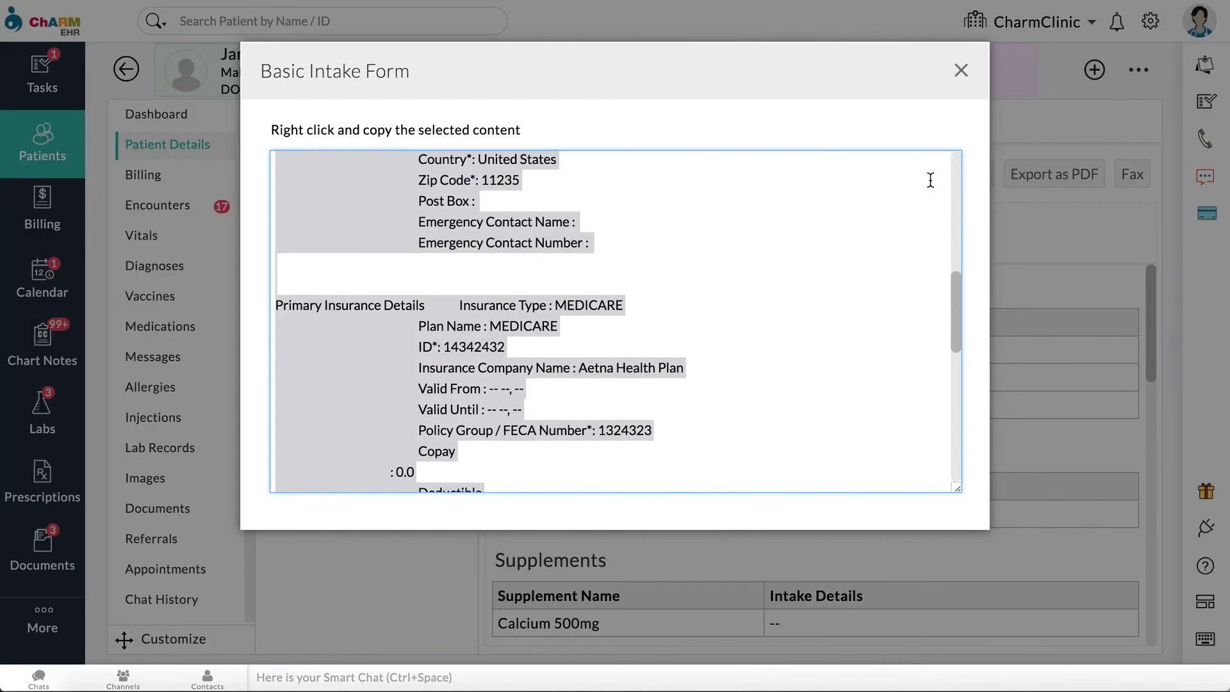
scroll(930, 180, down, 5)
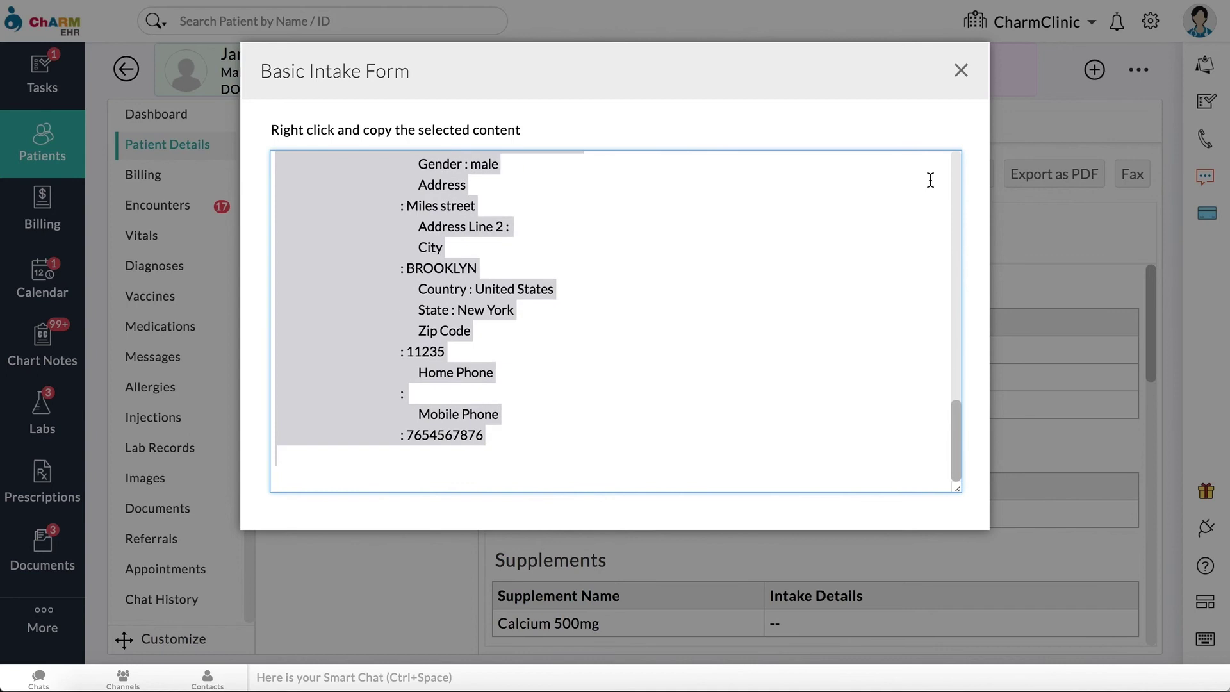
click(962, 70)
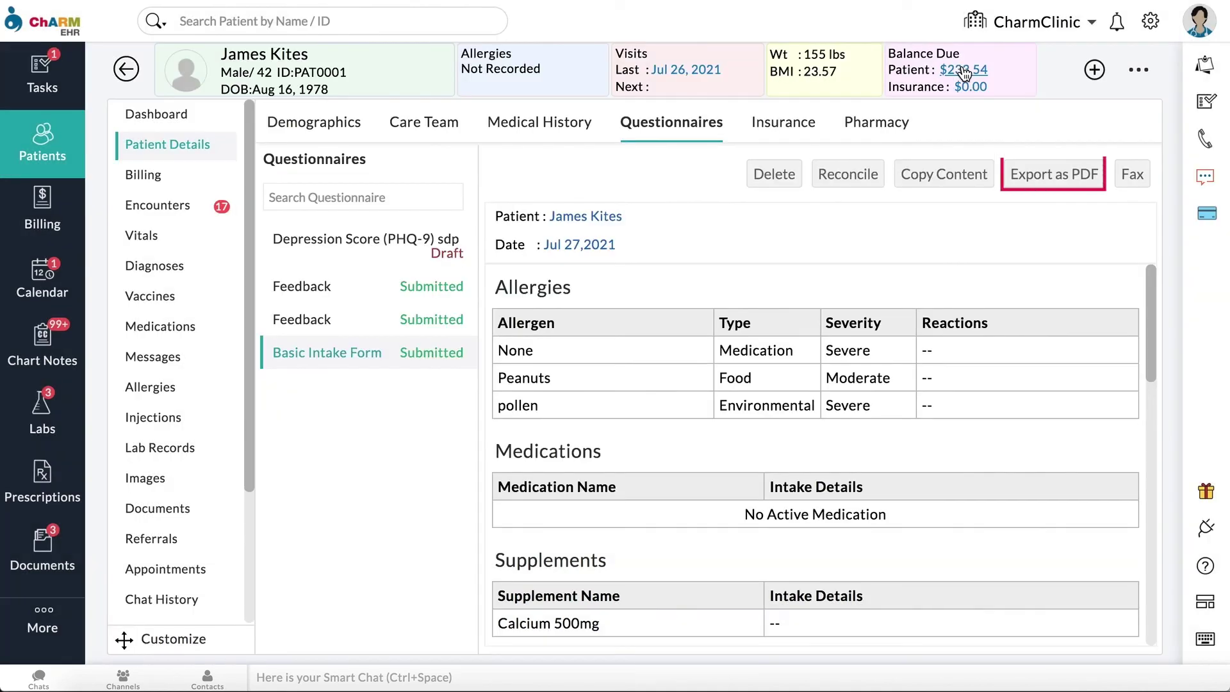
click(1046, 180)
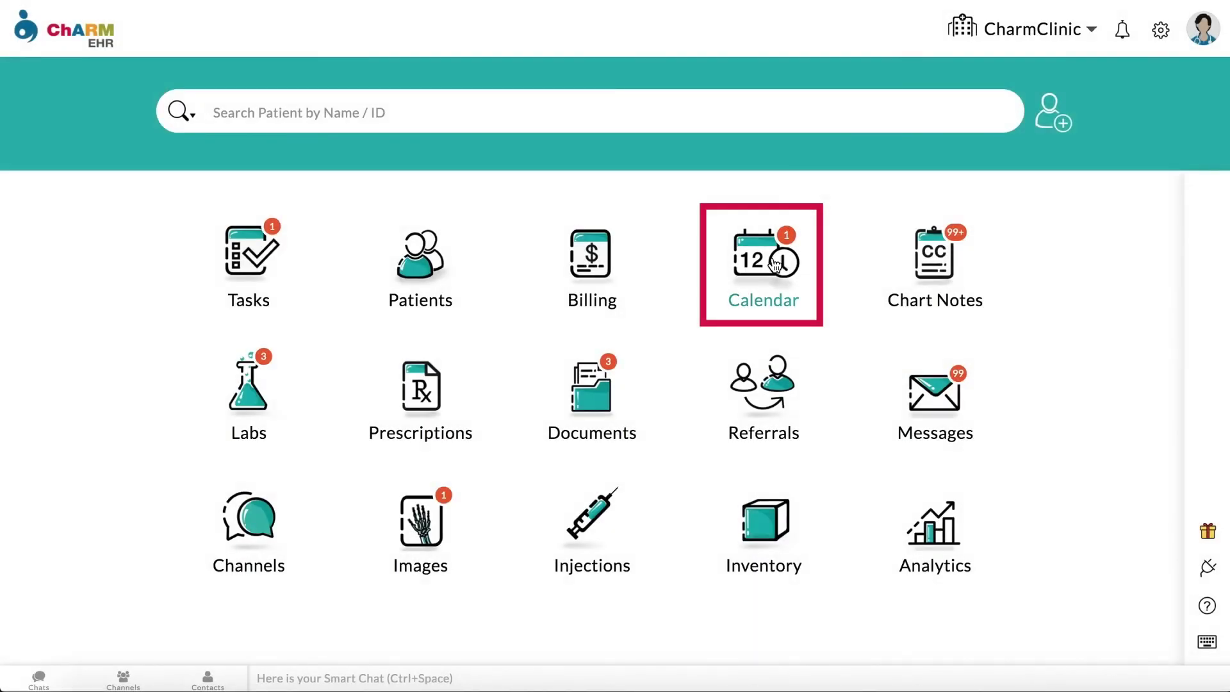
Step: Review the 02:00 pm appointment's questionnaire on the Jul 27, 2021 calendar, then start its encounter
click(775, 263)
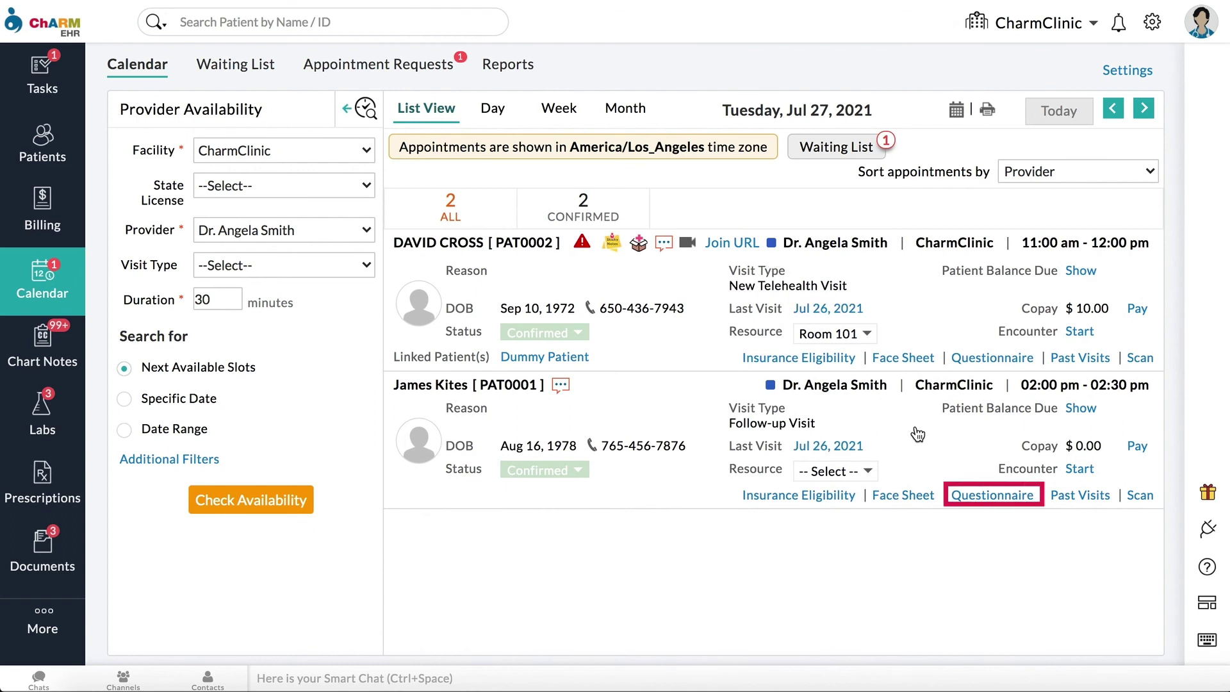
click(982, 496)
scroll(918, 487, down, 15)
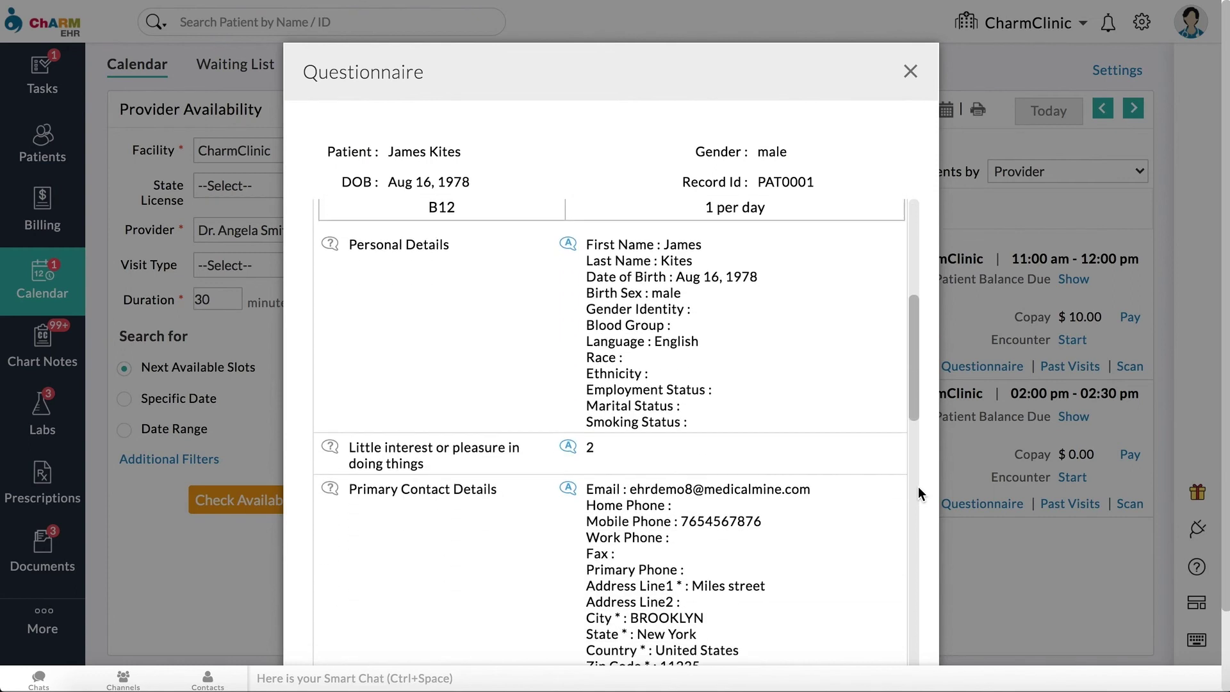
scroll(918, 491, down, 10)
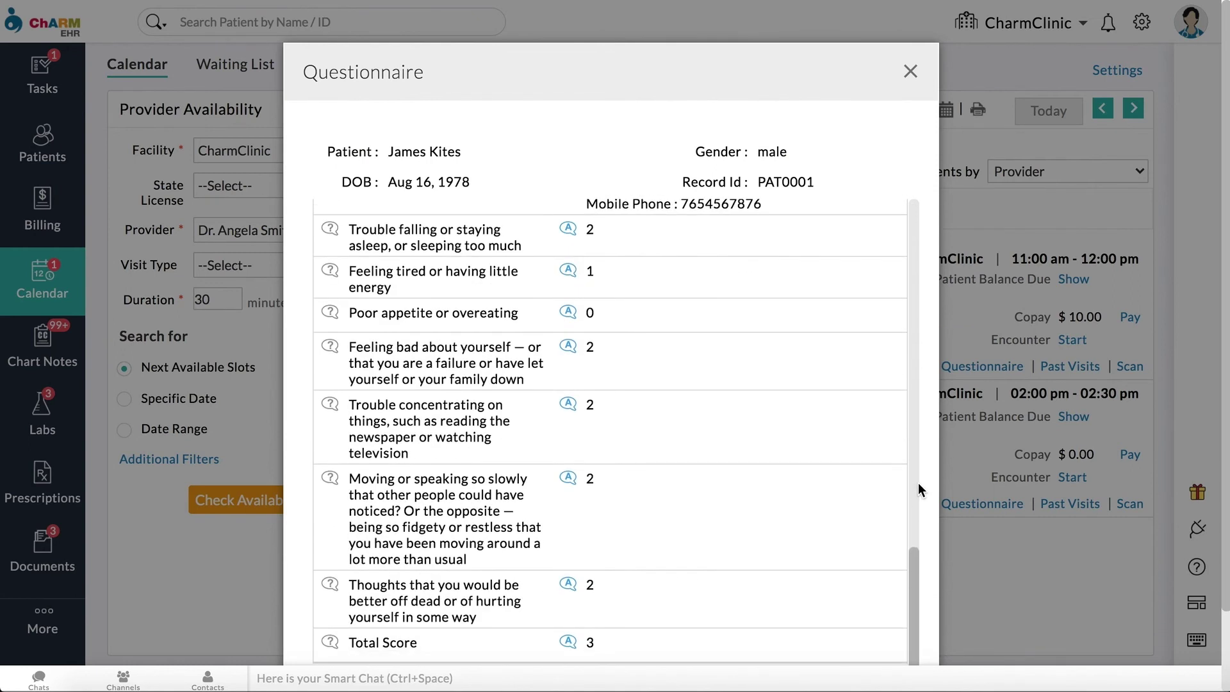
click(892, 609)
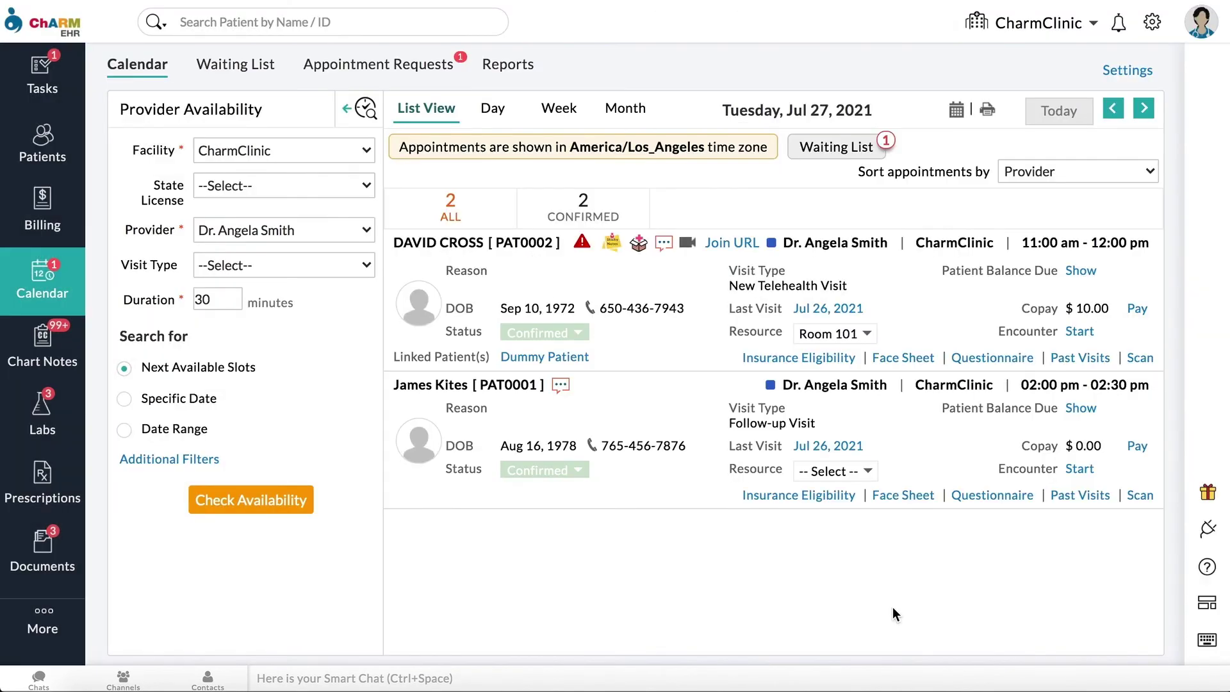
click(1080, 470)
Step: Create the follow-up encounter and view its Depression Score (PHQ-9) questionnaire
click(649, 488)
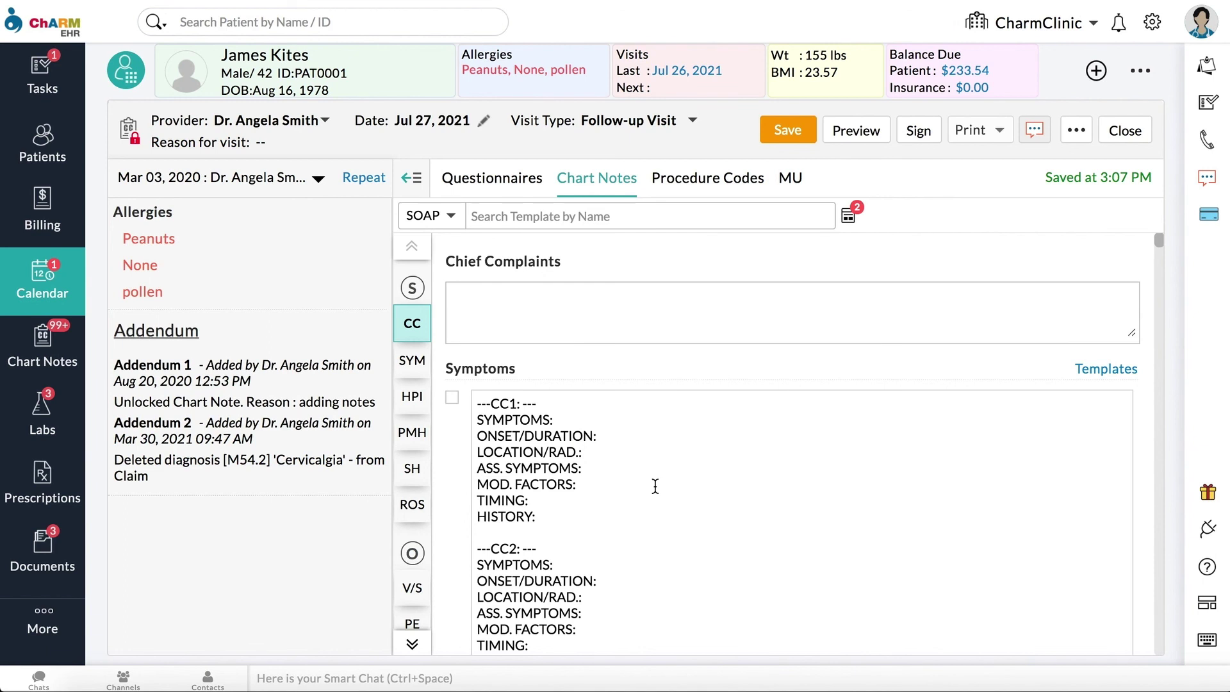
click(532, 192)
scroll(578, 448, down, 4)
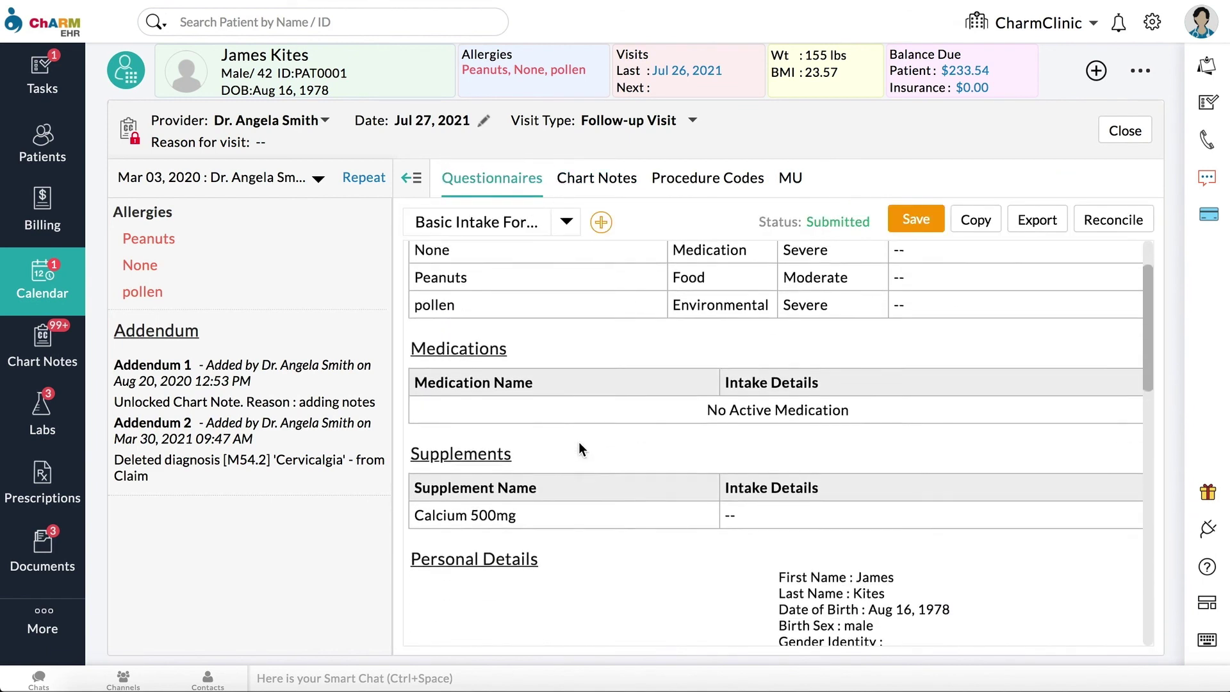
scroll(579, 449, down, 3)
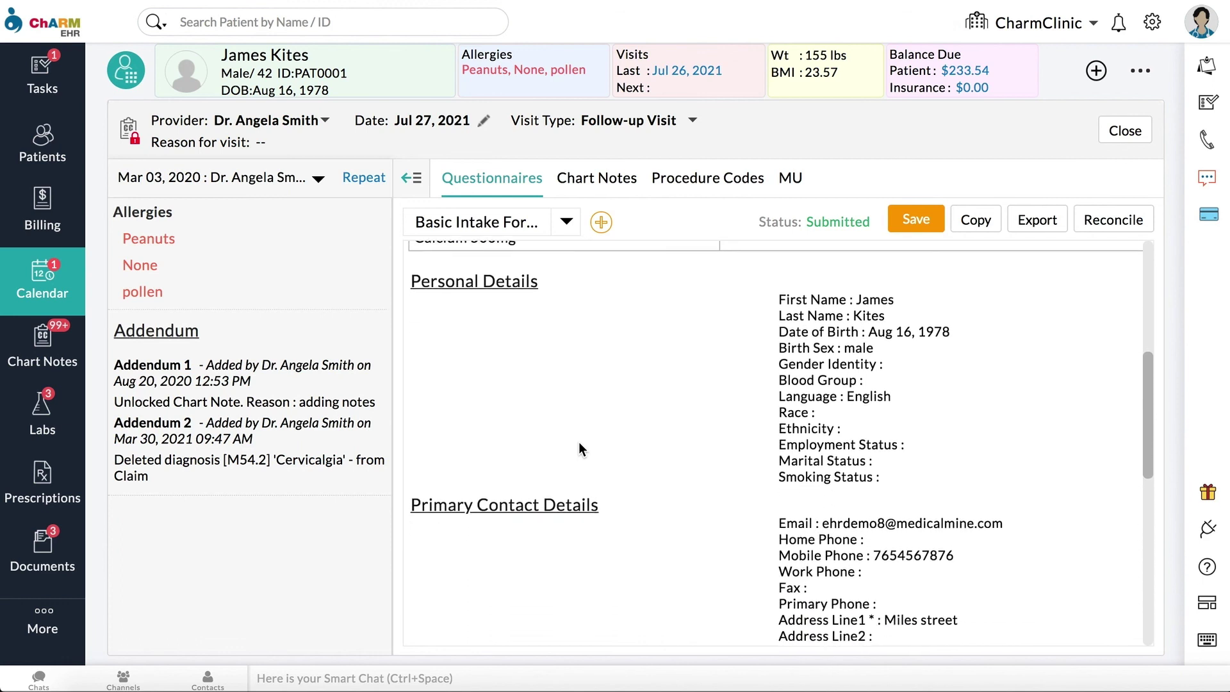
click(566, 226)
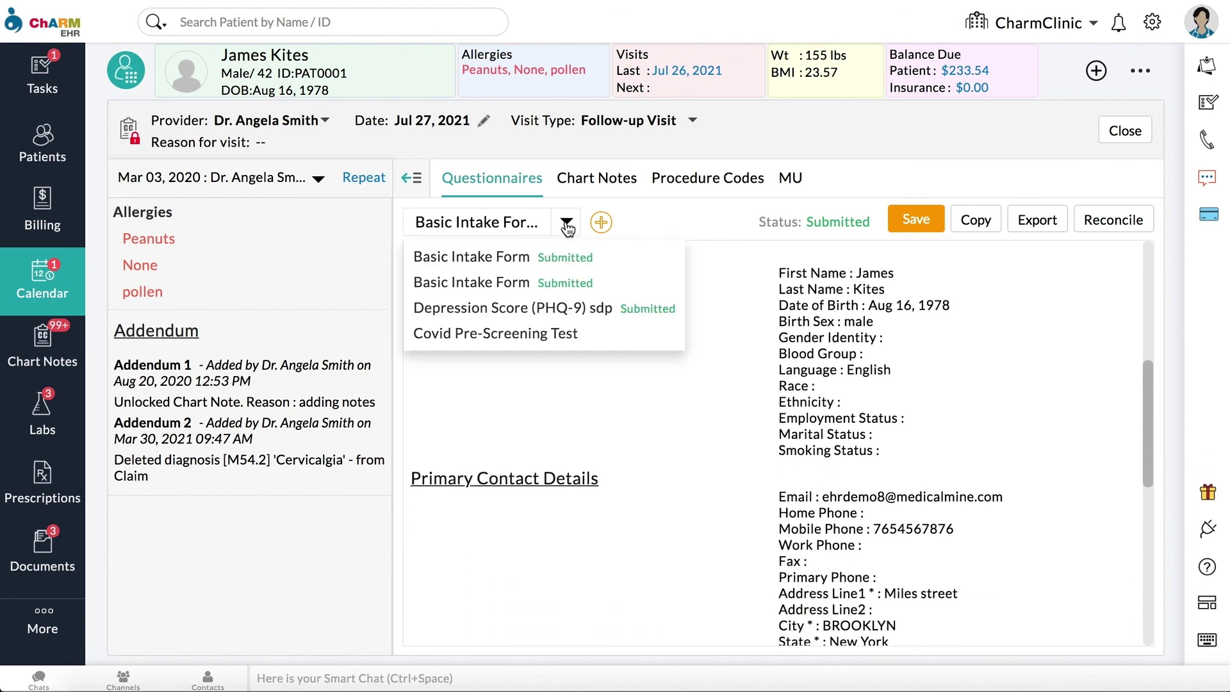
click(563, 308)
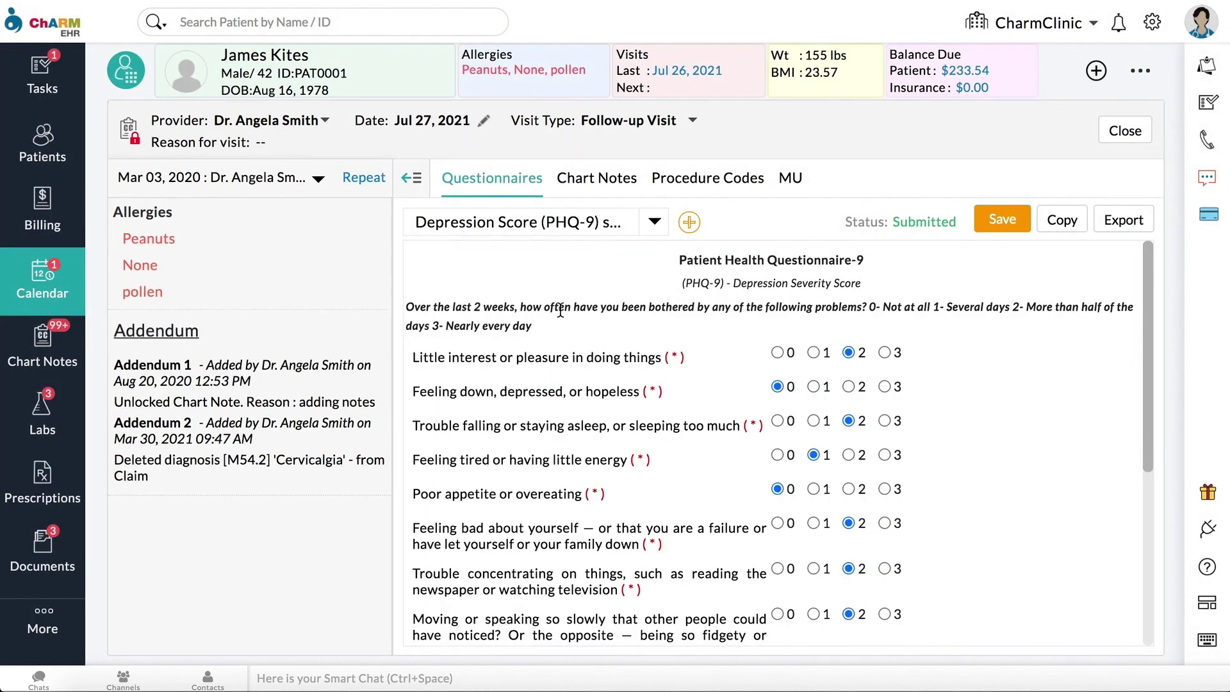
scroll(590, 399, down, 5)
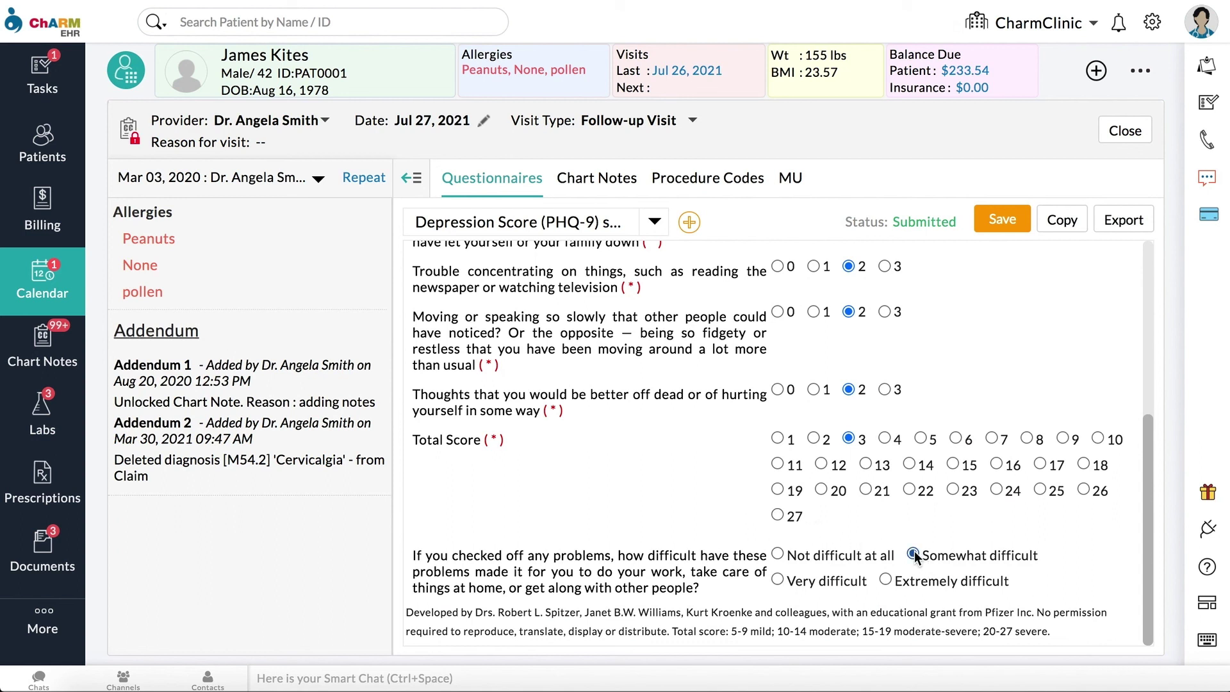
Step: Add the FUNCTIONAL MEDICINE LABORATORY TESTING questionnaire, then redisplay the submitted Basic Intake Form
click(689, 223)
scroll(691, 230, down, 6)
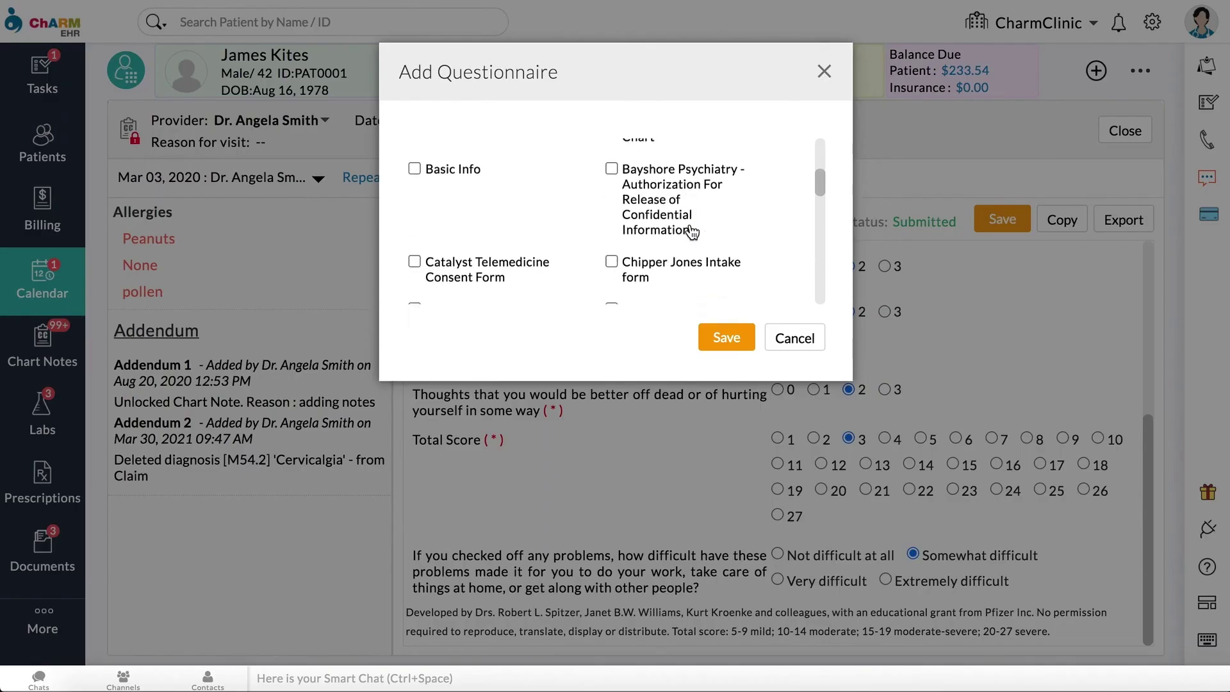
scroll(691, 231, down, 3)
click(611, 248)
click(719, 336)
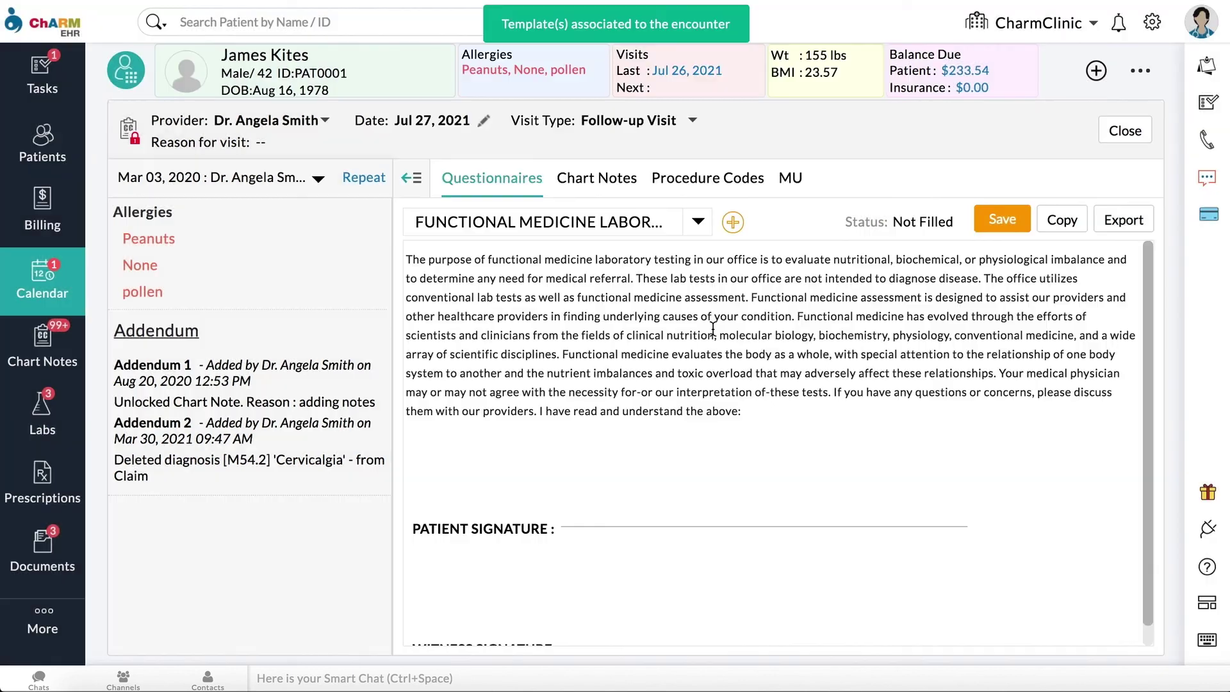
click(697, 223)
click(645, 295)
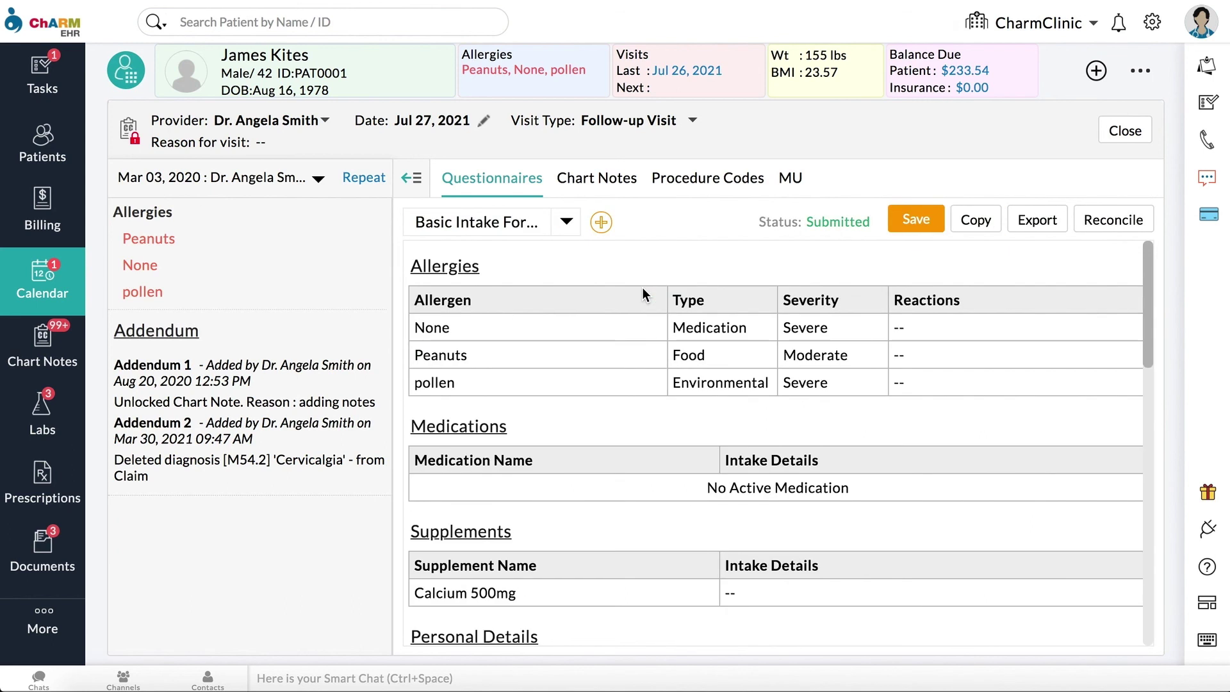